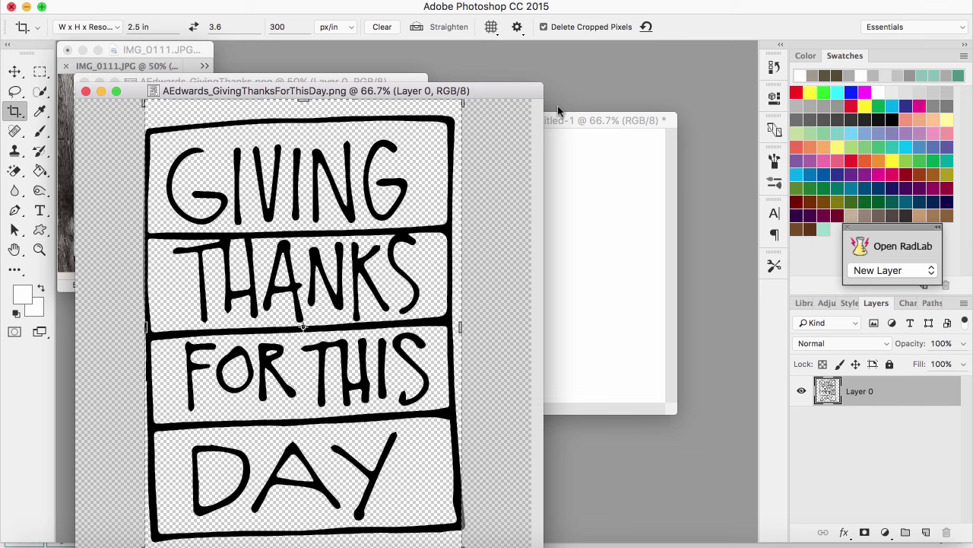
- Move the blank Untitled-1 document window over the lettering and enlarge it so grey space surrounds the canvas
left_click(614, 122)
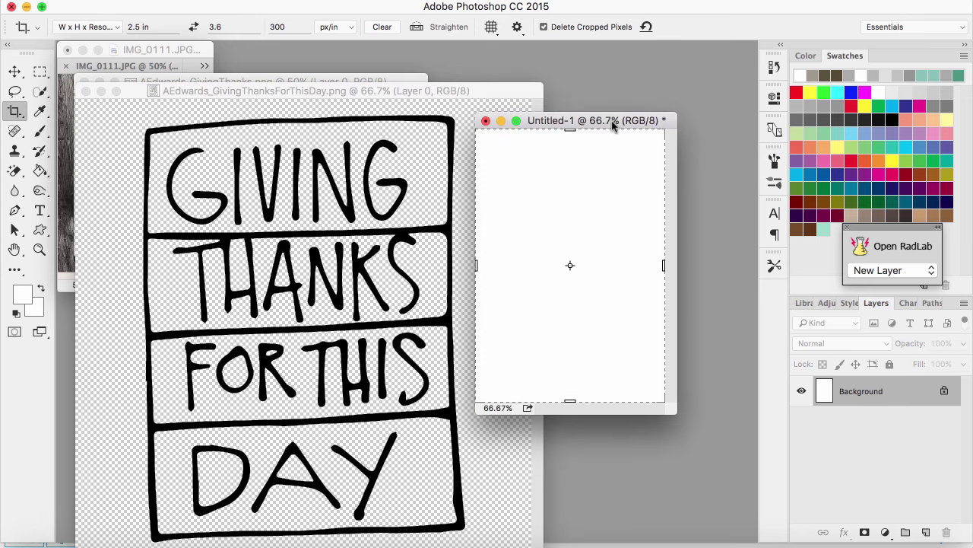
left_click_drag(604, 120, 539, 103)
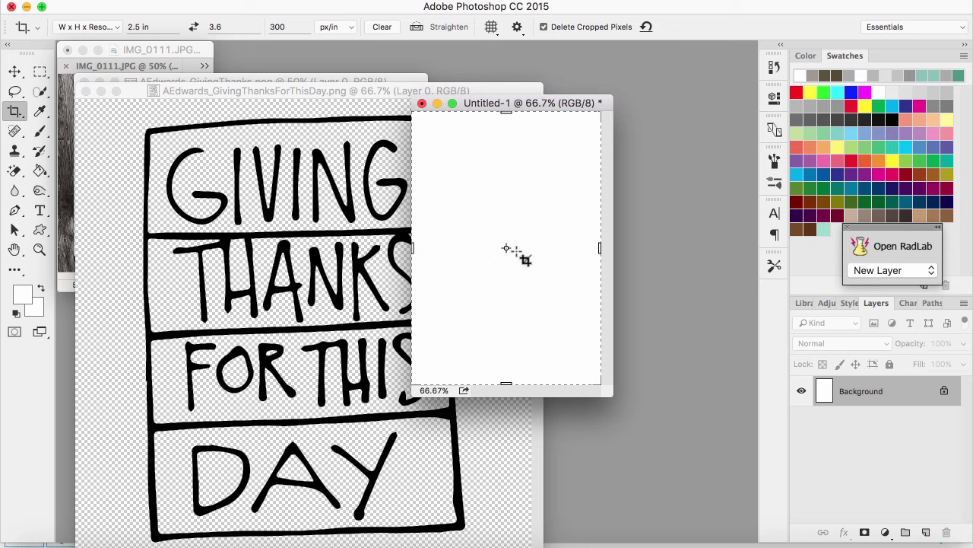
left_click_drag(613, 395, 705, 406)
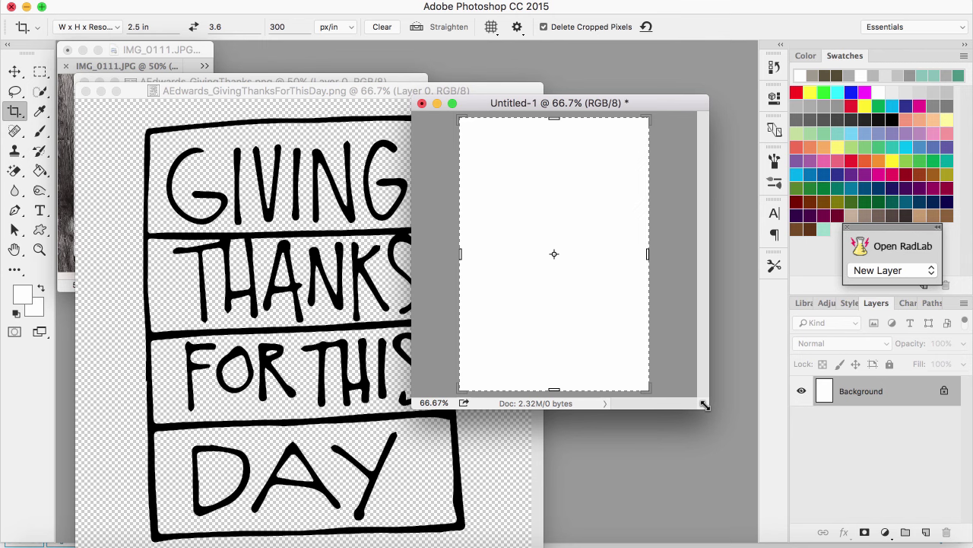
- Spread the three overlapping word art document windows apart so the IMG_0111.JPG window behind them is exposed
left_click(325, 80)
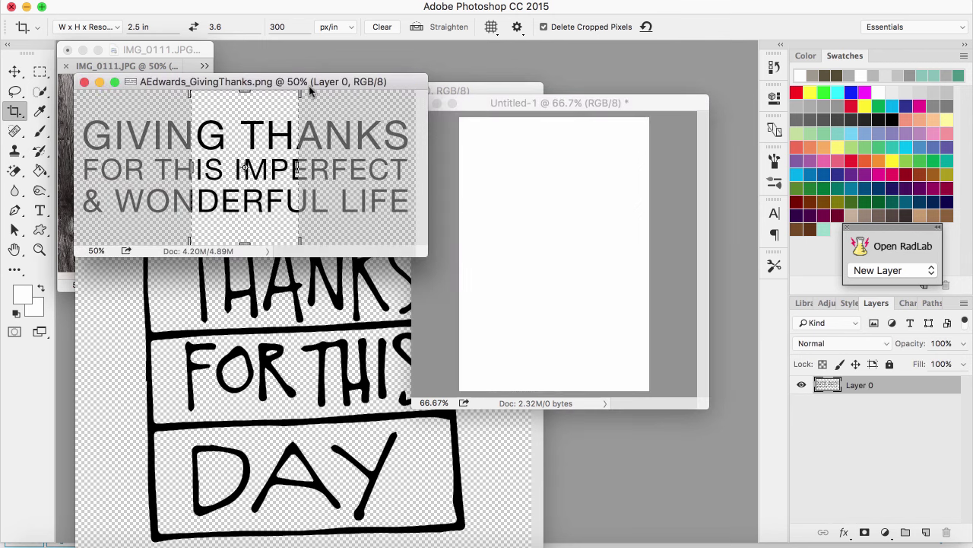
left_click(456, 91)
left_click_drag(283, 90, 614, 94)
left_click(187, 309)
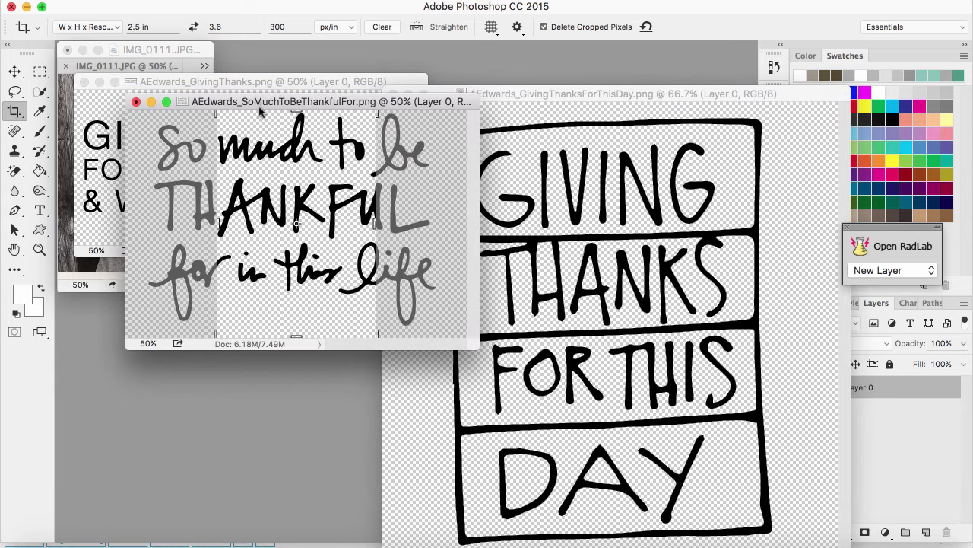
left_click_drag(258, 104, 499, 254)
left_click_drag(200, 81, 314, 178)
- Enlarge the IMG_0111.JPG photo window and show the AEdwards_IAmThankfulFor.png document in it
left_click(206, 132)
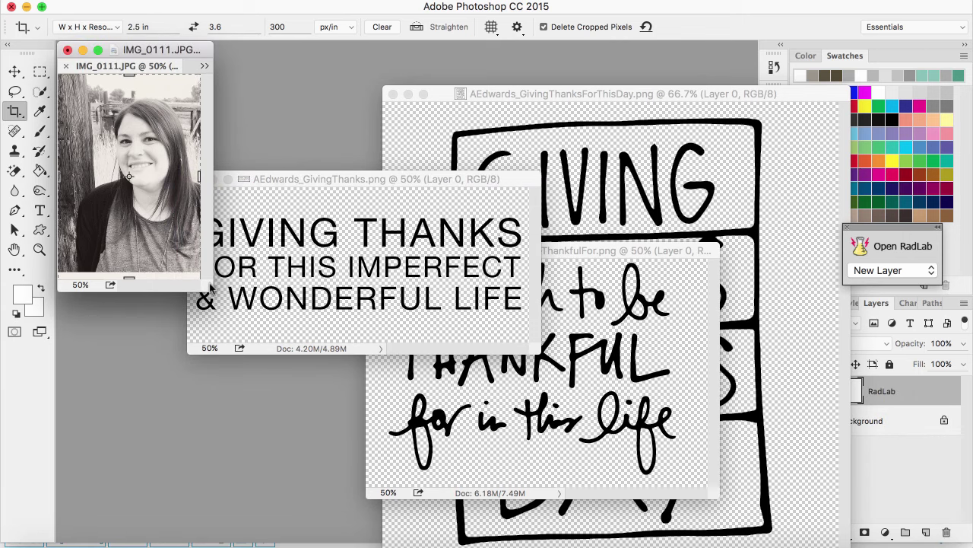
left_click_drag(211, 287, 435, 395)
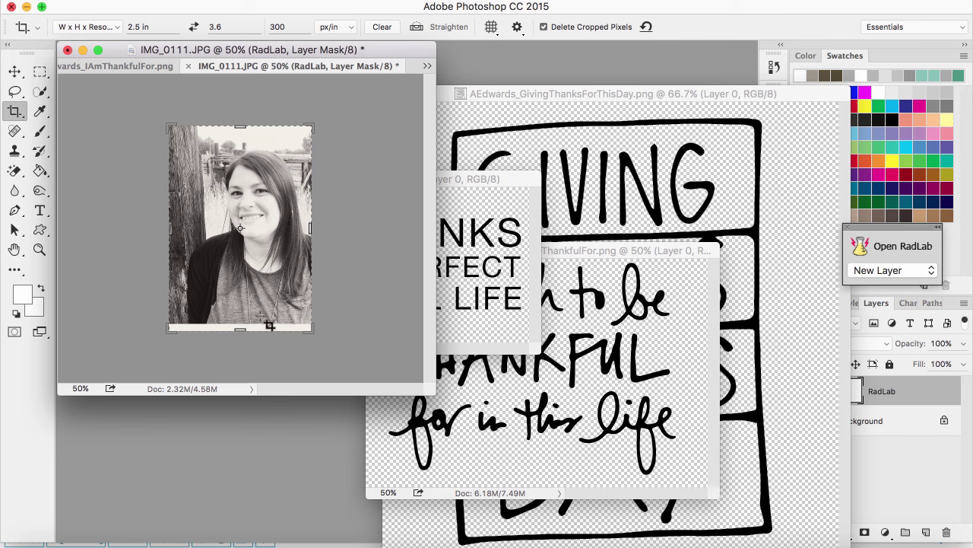
left_click(129, 67)
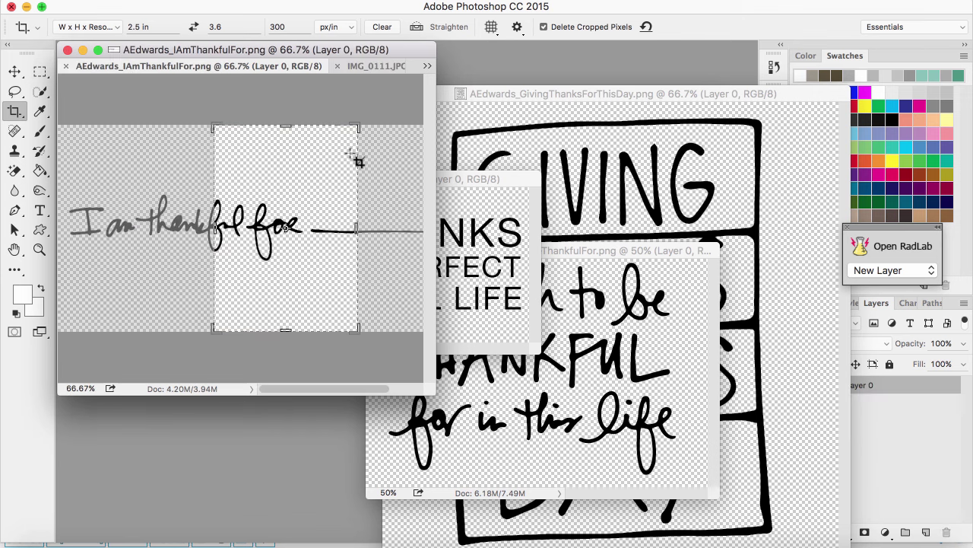
- Activate the Move tool and arrange the AEdwards_SoMuchToBeThankfulFor.png window beside the blank Untitled-1 document
left_click(14, 71)
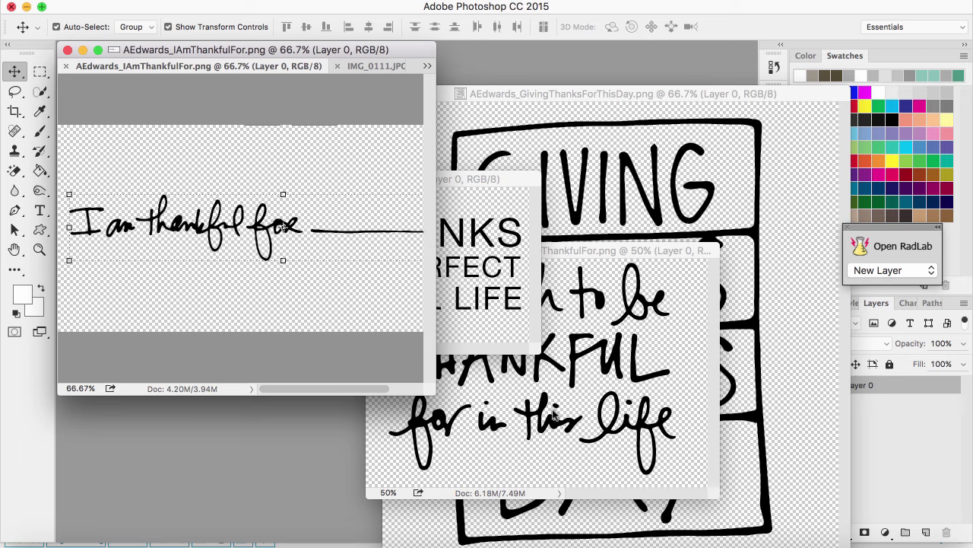
left_click_drag(697, 95, 364, 84)
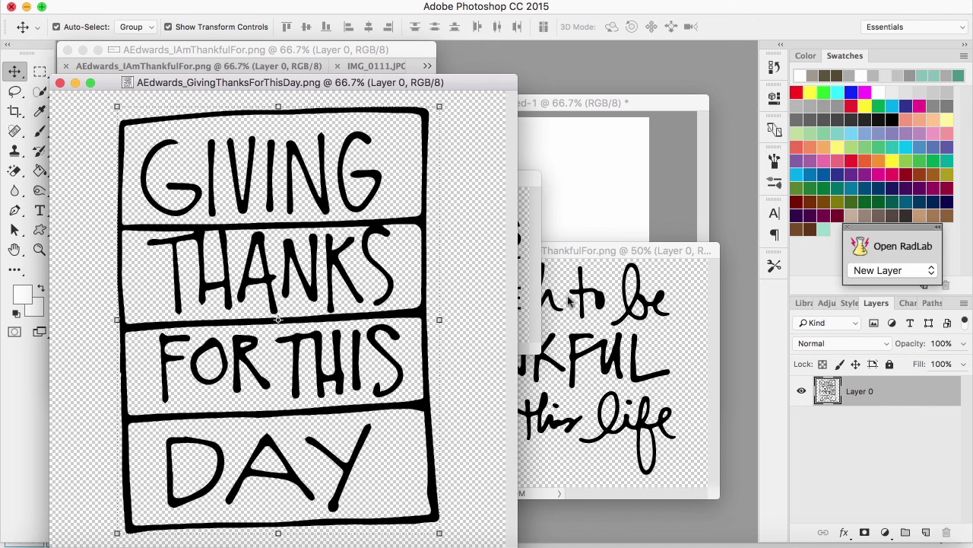
left_click_drag(598, 256, 424, 256)
left_click_drag(598, 257, 312, 204)
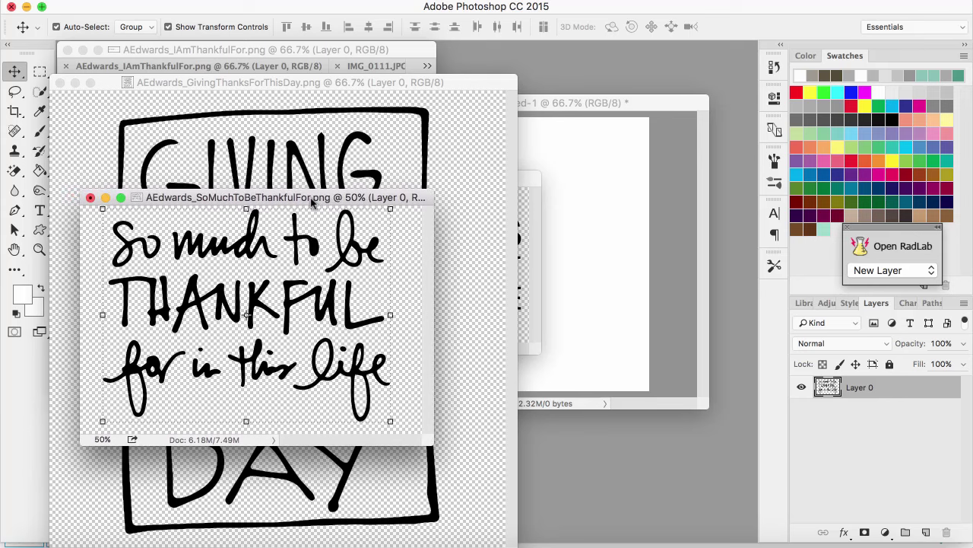
left_click(589, 104)
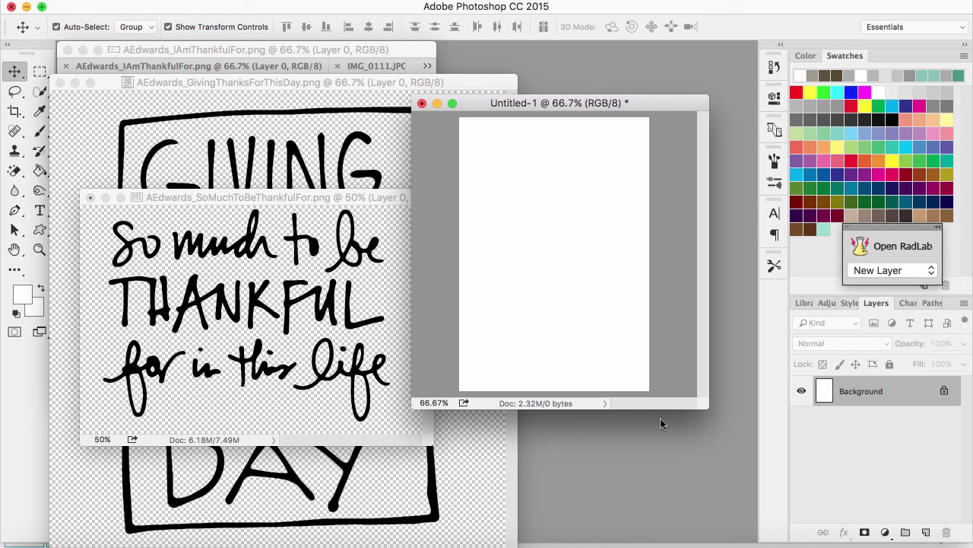
- Colorize the "So much to be thankful for in this life" word art with Hue/Saturation and set lightness to +60
left_click(307, 199)
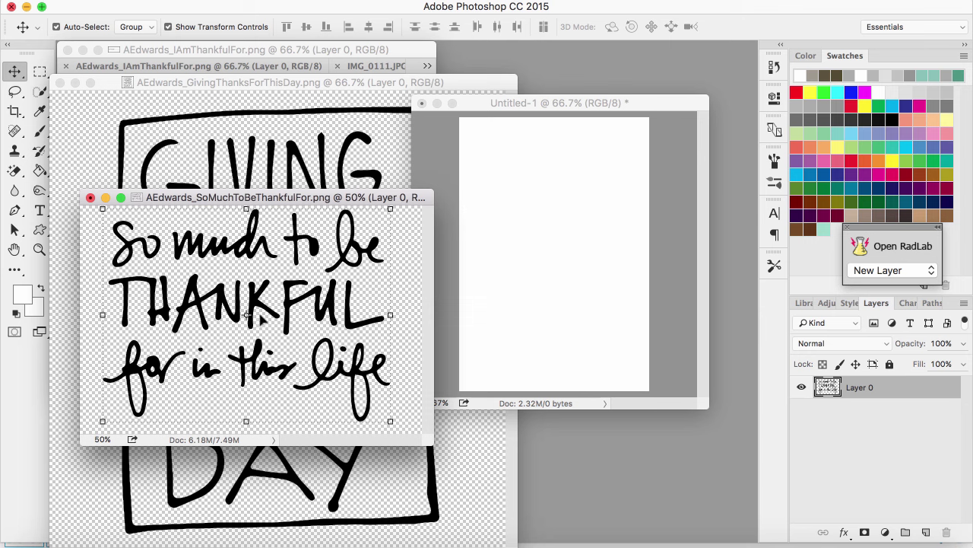
left_click(214, 2)
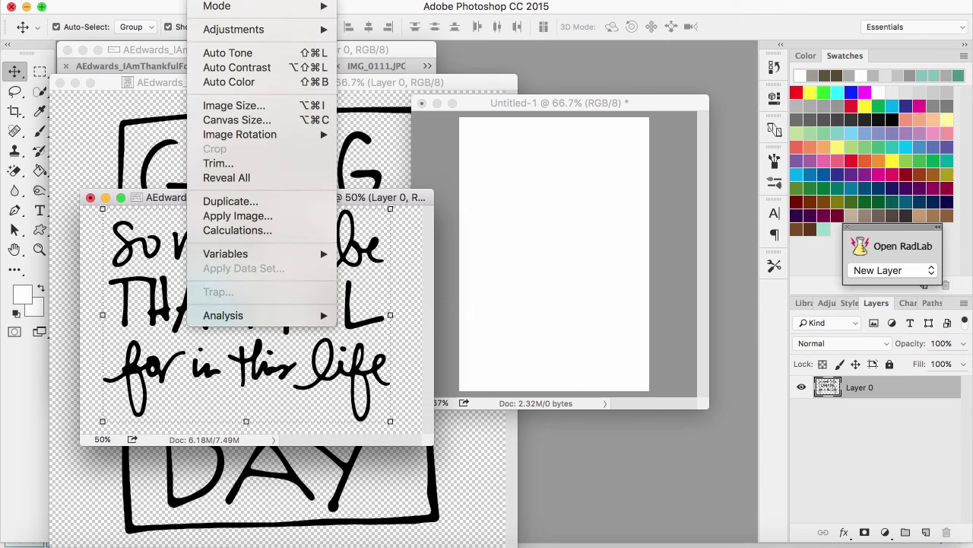
mouse_move(243, 35)
left_click(397, 112)
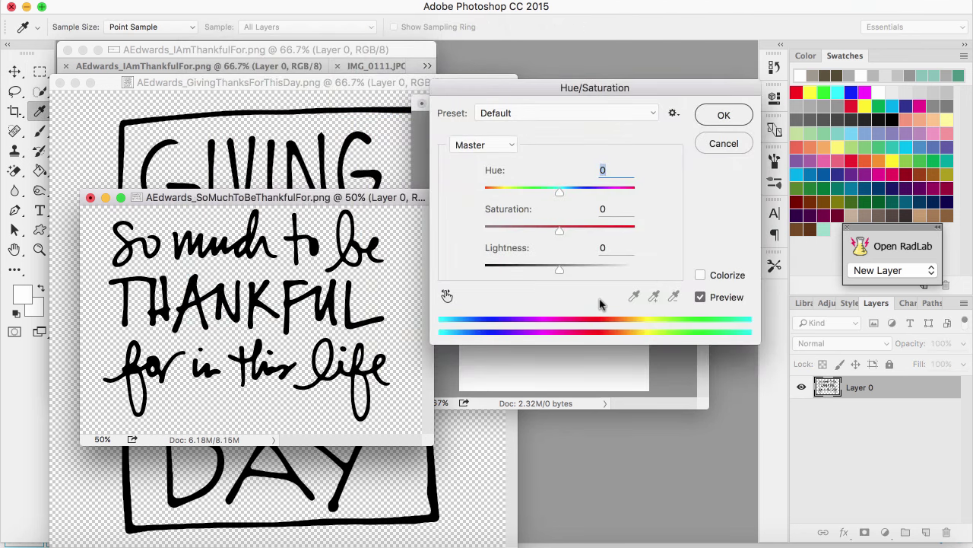
left_click(701, 276)
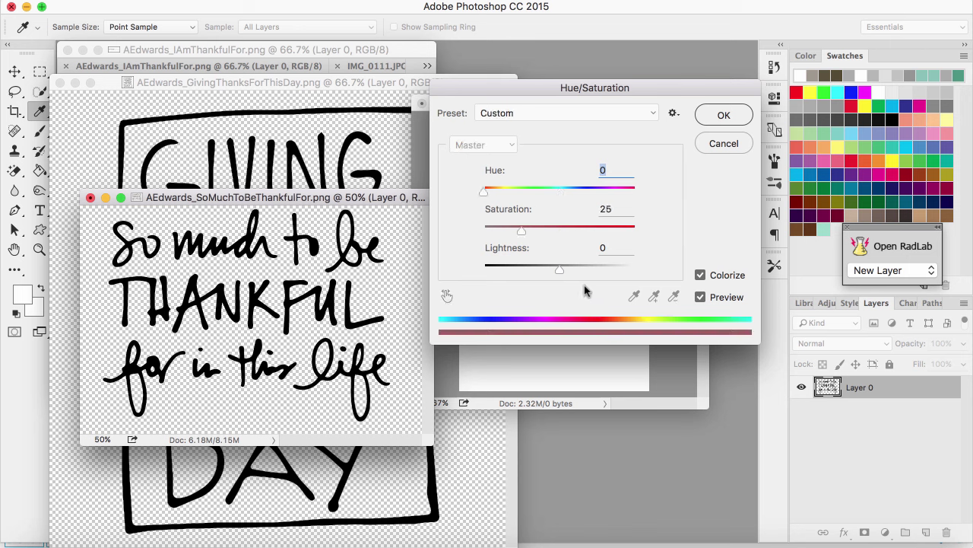
left_click(559, 271)
left_click_drag(559, 273, 605, 272)
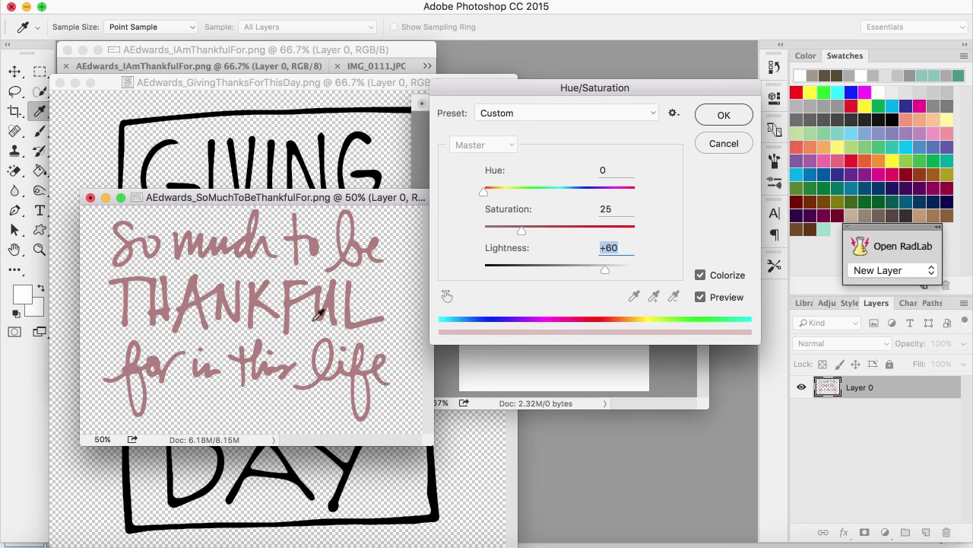
- Tint the word art green with hue 153, saturation 30 and lightness +67, and apply the adjustment
left_click(487, 194)
left_click_drag(487, 195, 549, 194)
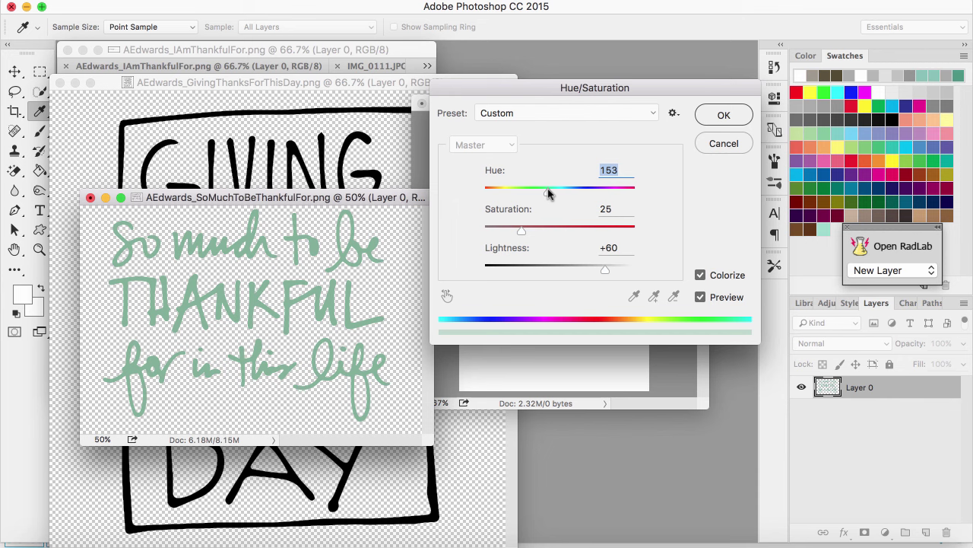
left_click_drag(521, 231, 530, 238)
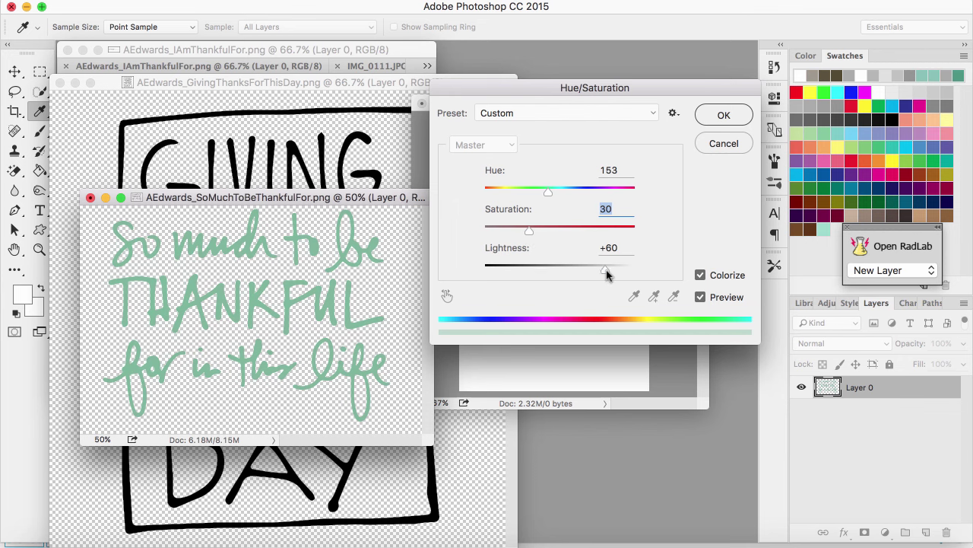
left_click_drag(606, 271, 611, 272)
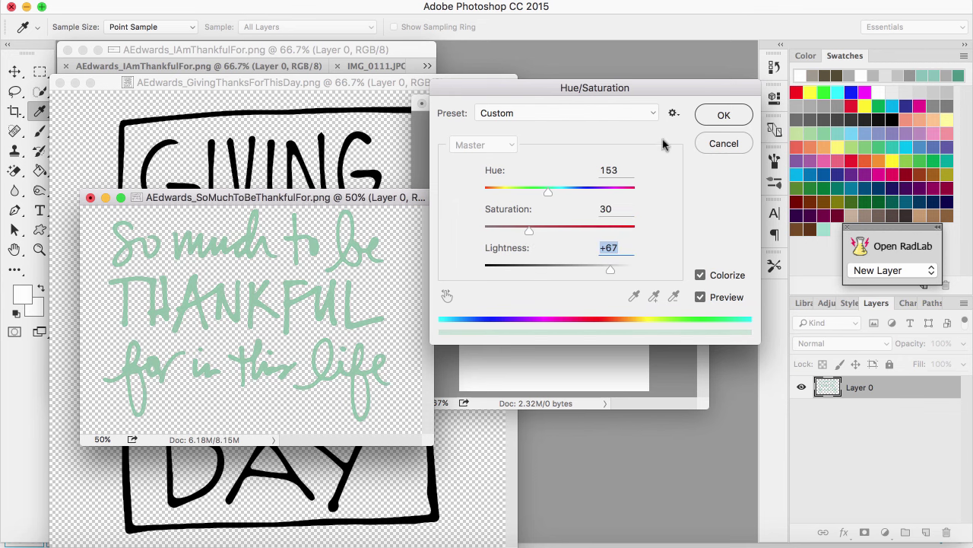
left_click(724, 114)
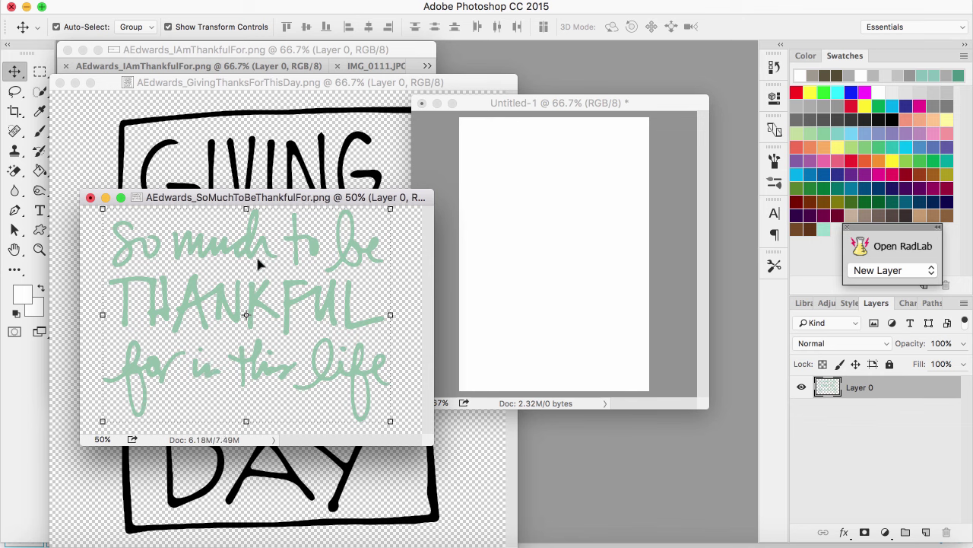
- Copy the green word art into the Untitled-1 document, scale it to about 55% and center it on the canvas
left_click_drag(250, 253, 535, 222)
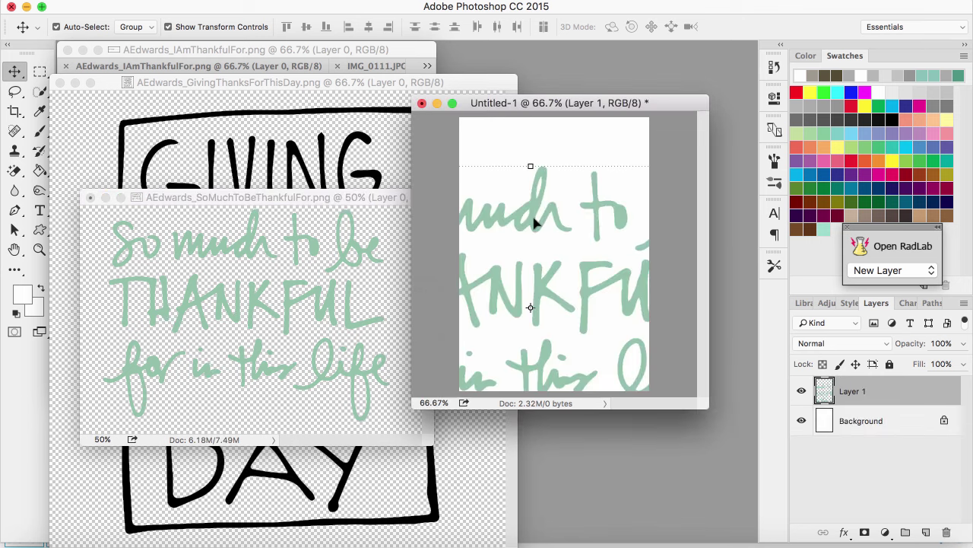
left_click_drag(708, 407, 812, 515)
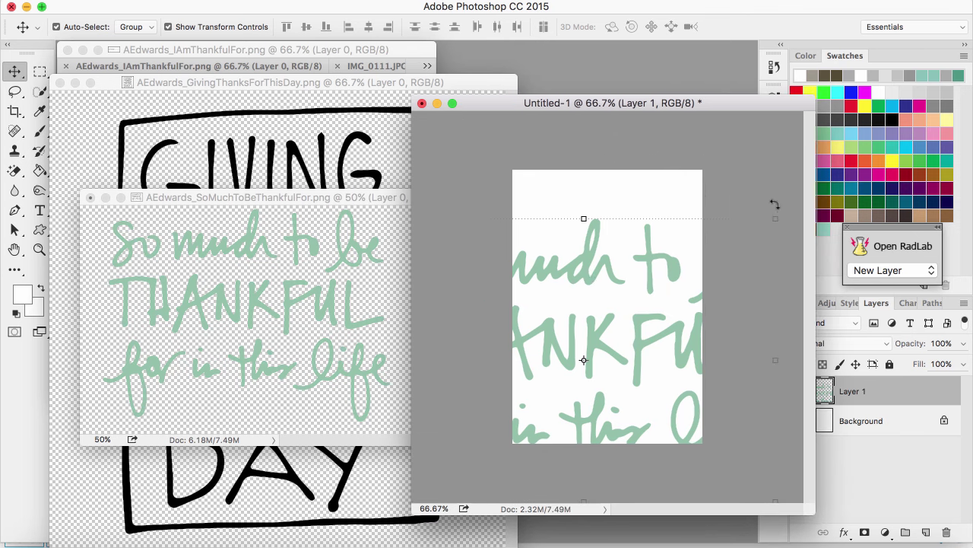
left_click_drag(779, 219, 605, 345)
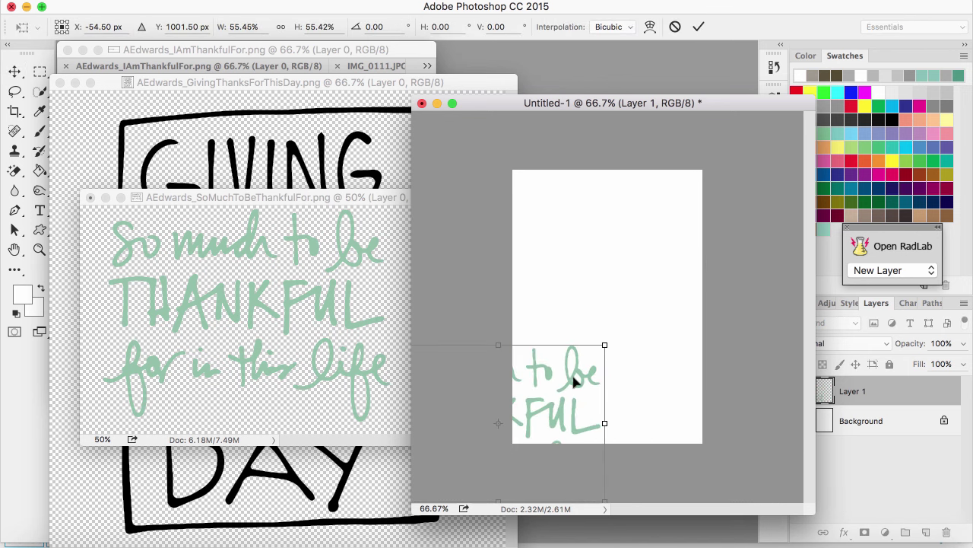
left_click_drag(574, 389, 683, 271)
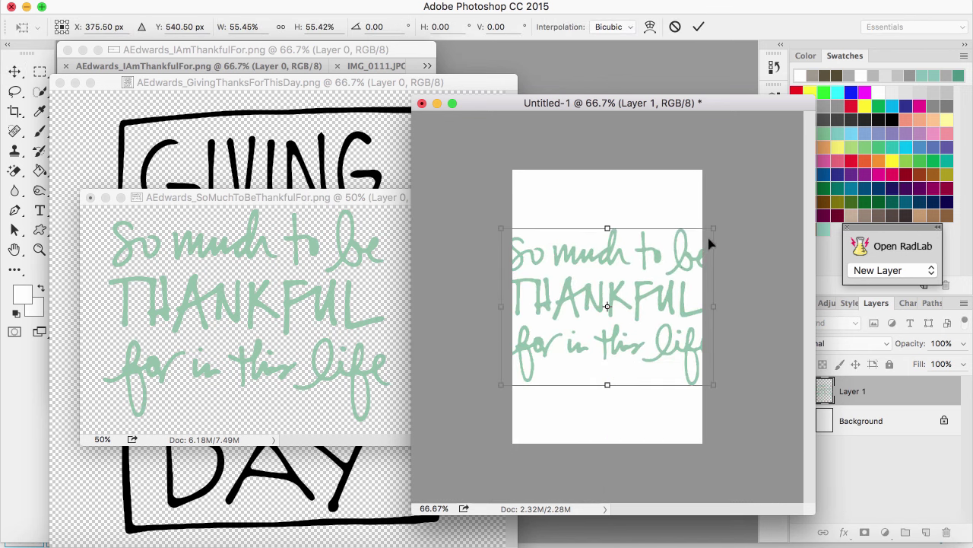
- Scale the word art down to about 40% of its original size, center it on the canvas and commit the transform
left_click_drag(712, 228, 672, 259)
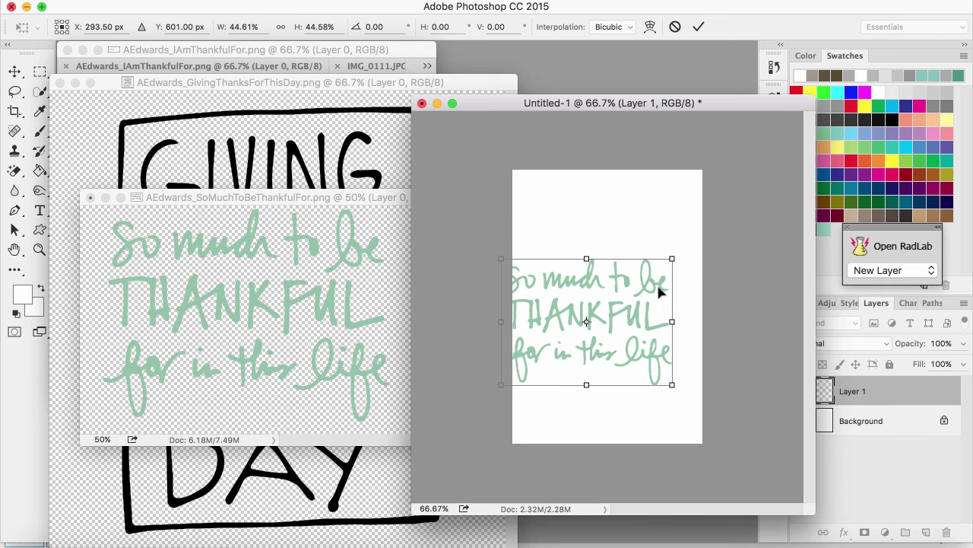
left_click_drag(636, 322, 659, 308)
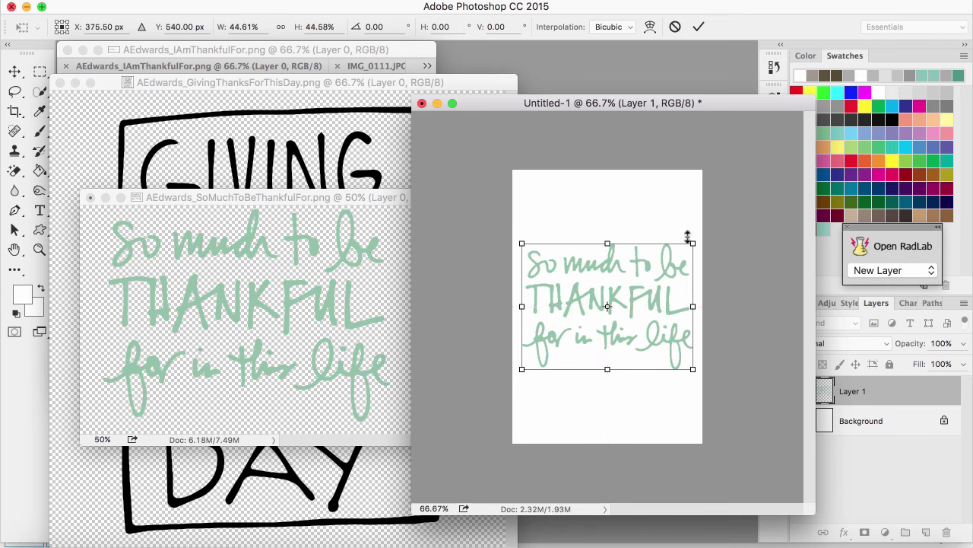
left_click_drag(692, 241, 674, 258)
mouse_move(639, 304)
left_mouse_down()
mouse_move(643, 298)
mouse_move(637, 308)
mouse_move(651, 314)
left_mouse_up()
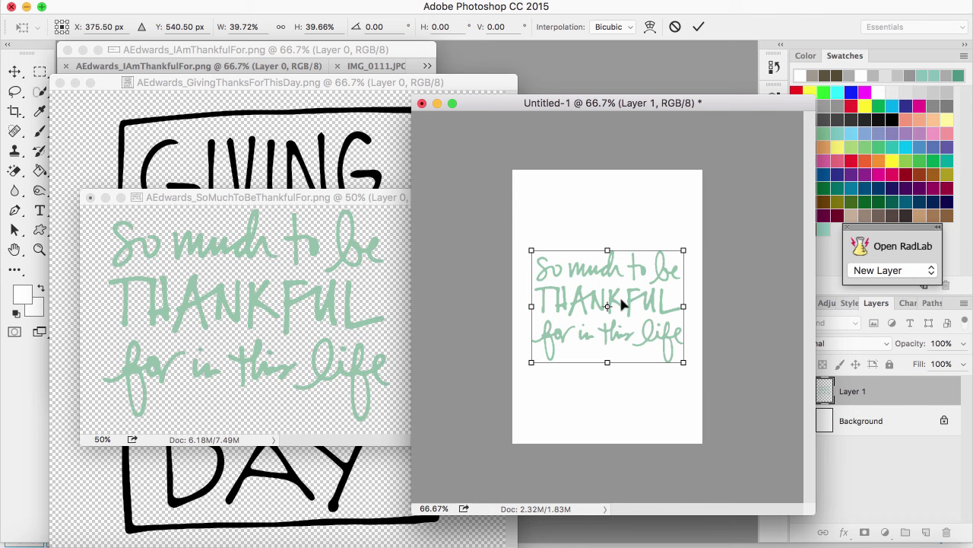
left_click(699, 26)
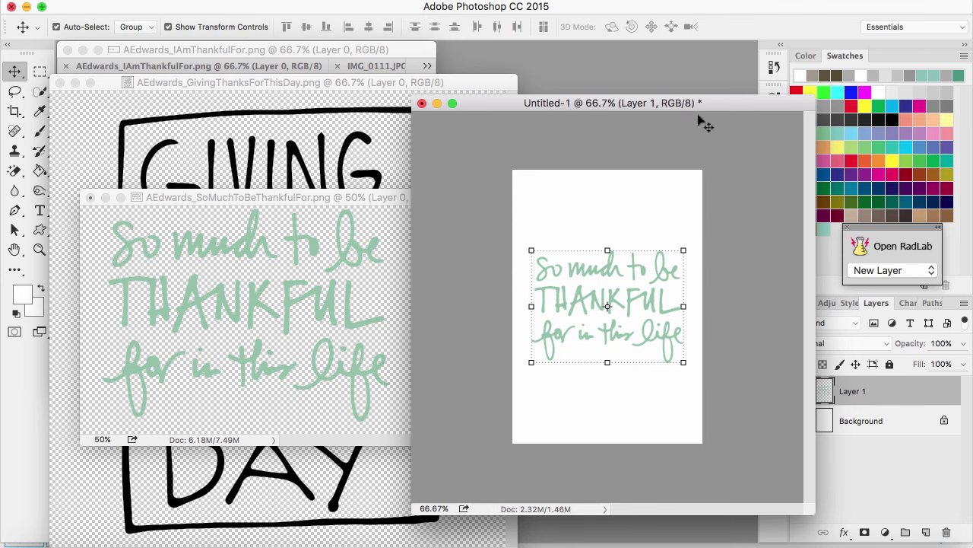
- Set the foreground color to pale aqua e1f8f5 for the Paint Bucket
left_click_drag(711, 105, 527, 109)
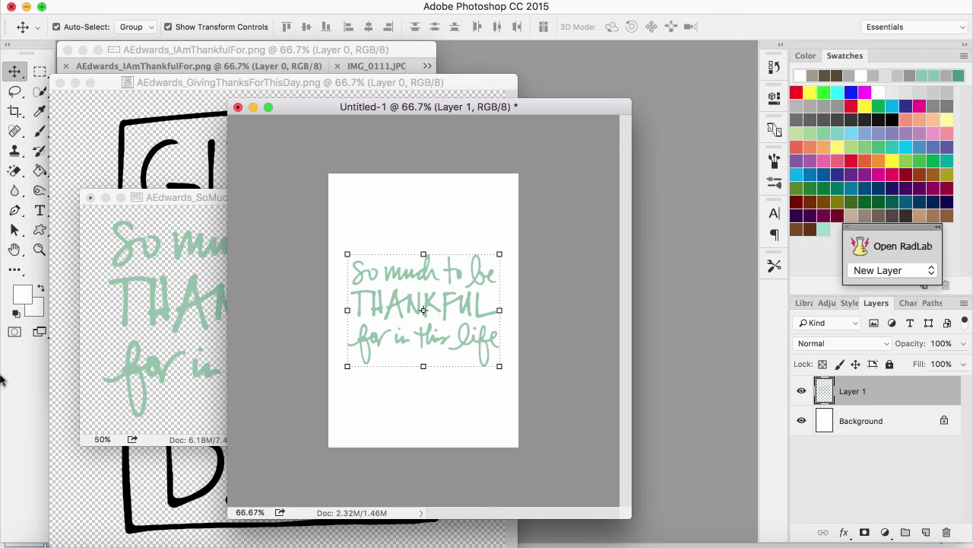
left_click(40, 170)
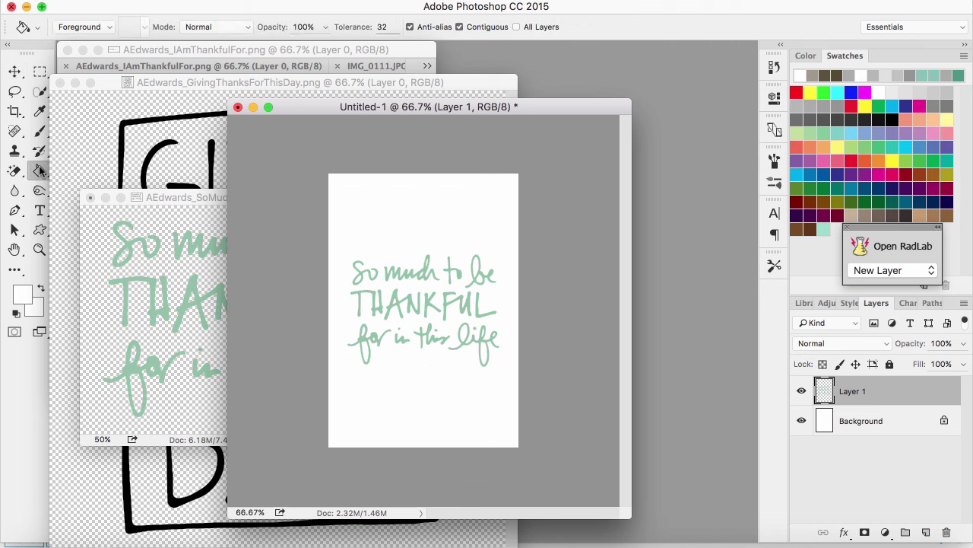
left_click(22, 294)
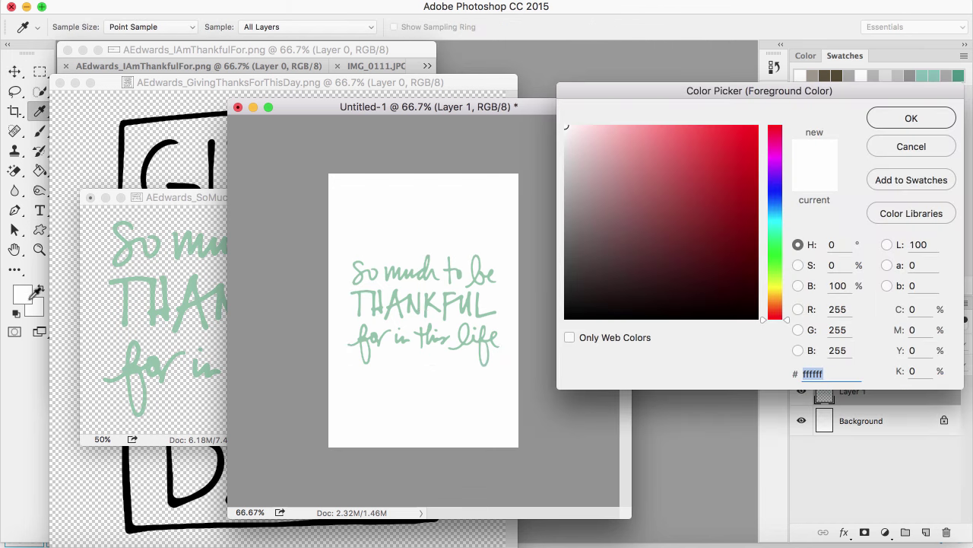
left_click(778, 237)
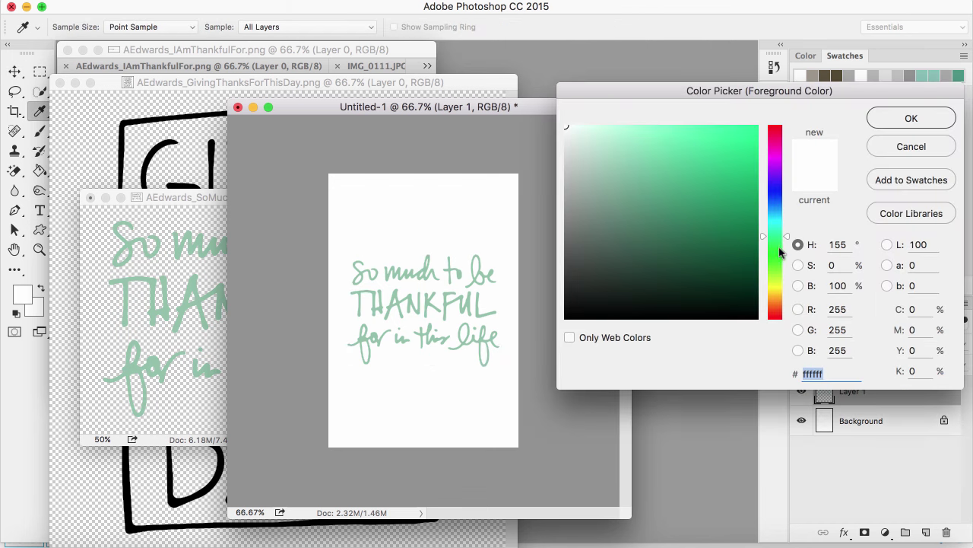
left_click_drag(776, 246, 778, 227)
left_click(588, 130)
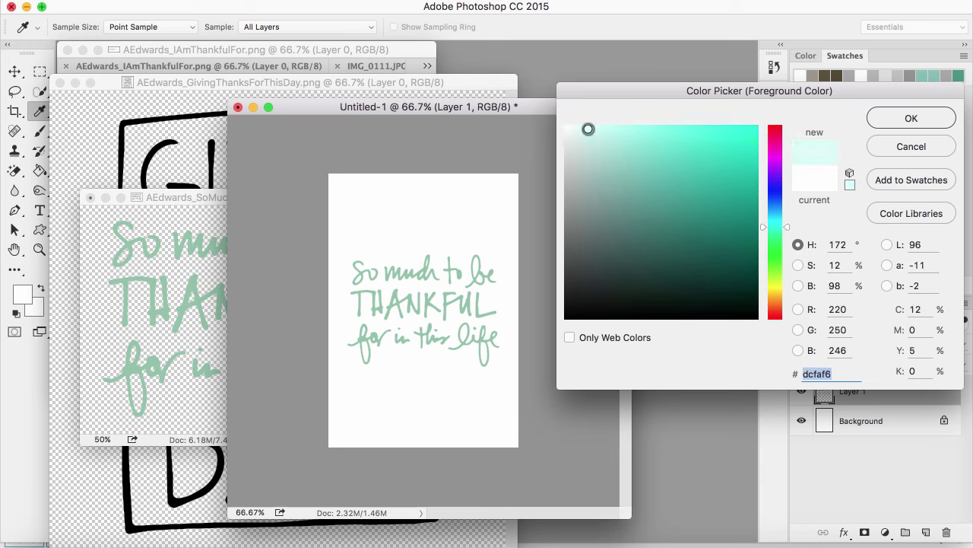
left_click(582, 131)
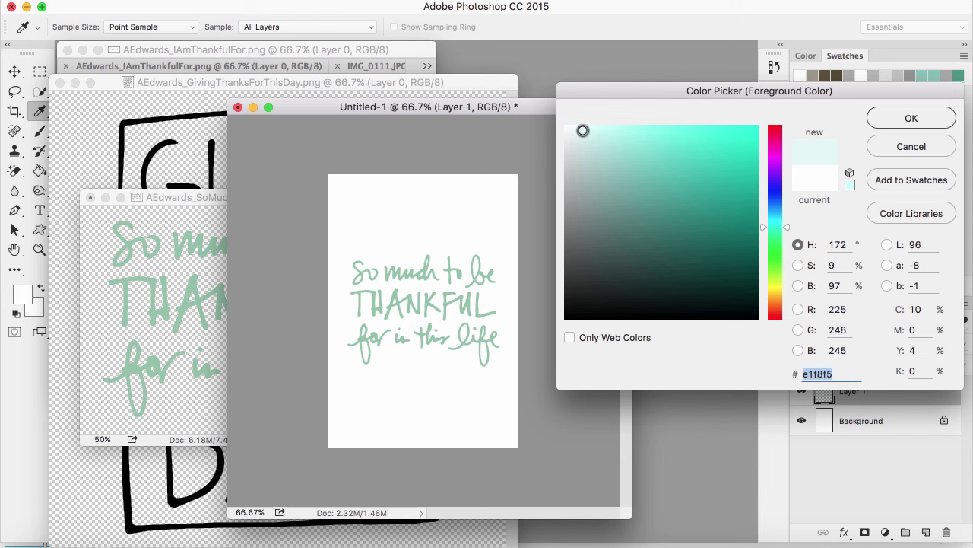
left_click(920, 120)
- Try to fill the area around the word art on Layer 1 with pale aqua, and undo the fill
key("g")
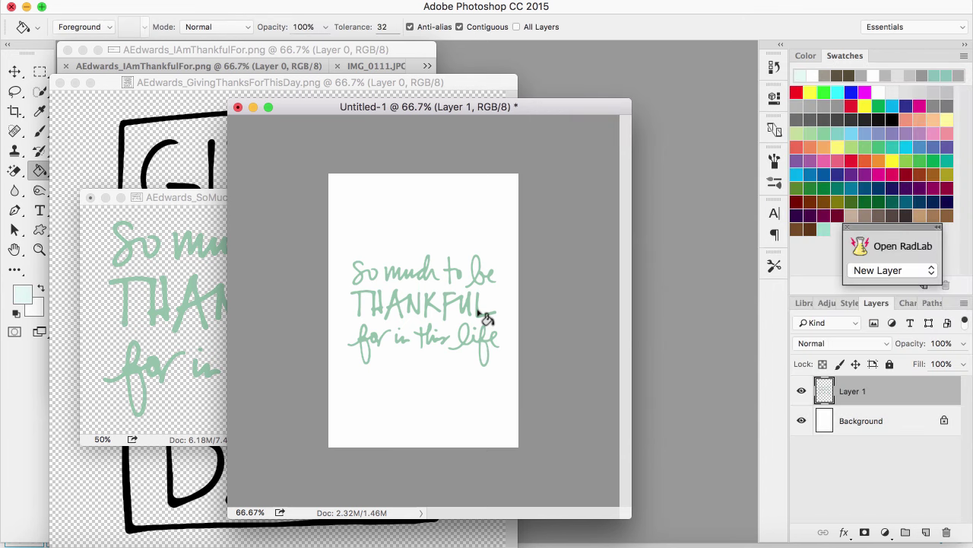
left_click(428, 244)
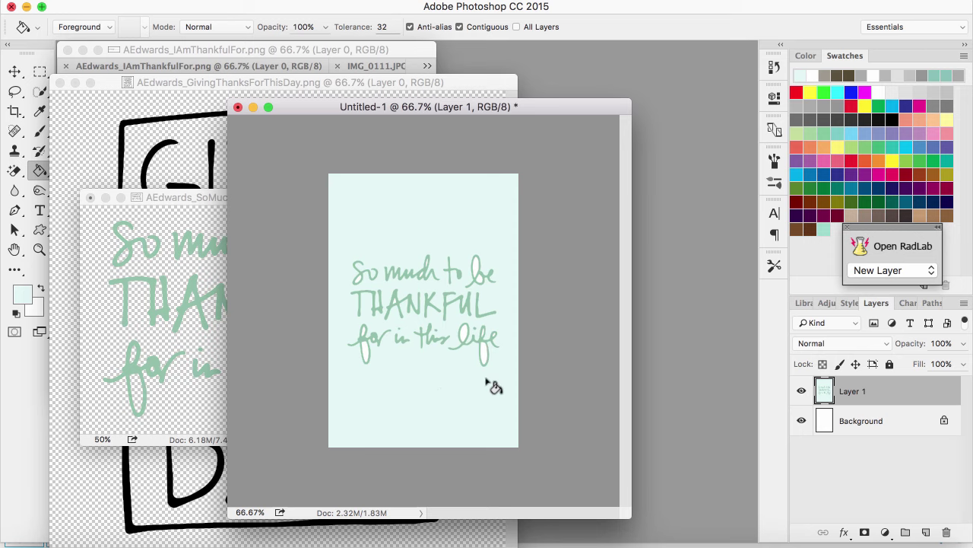
left_click(15, 71)
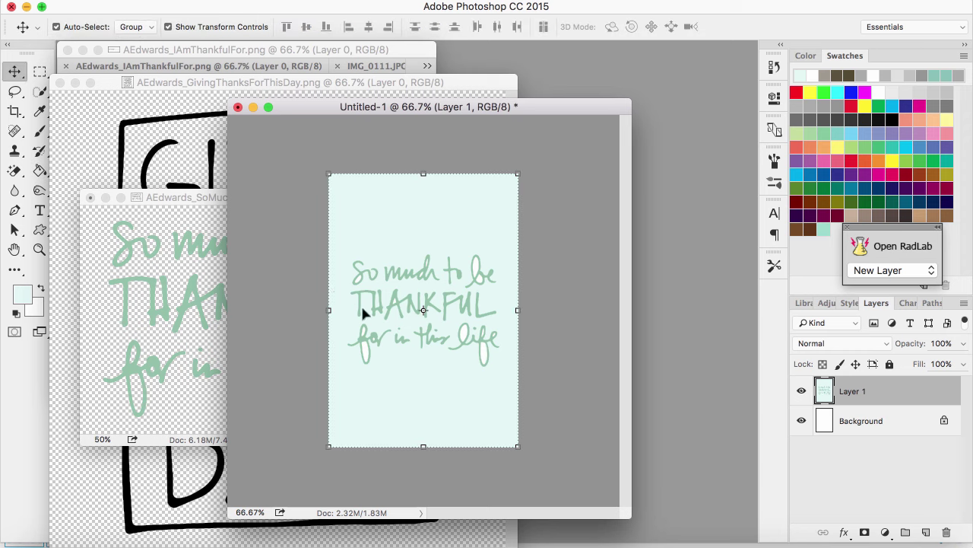
left_click(429, 305)
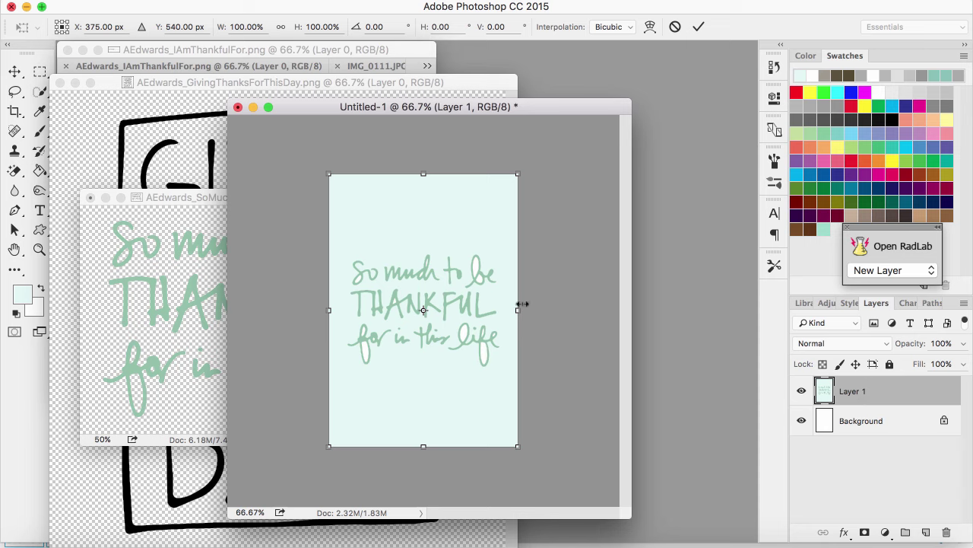
left_click(674, 27)
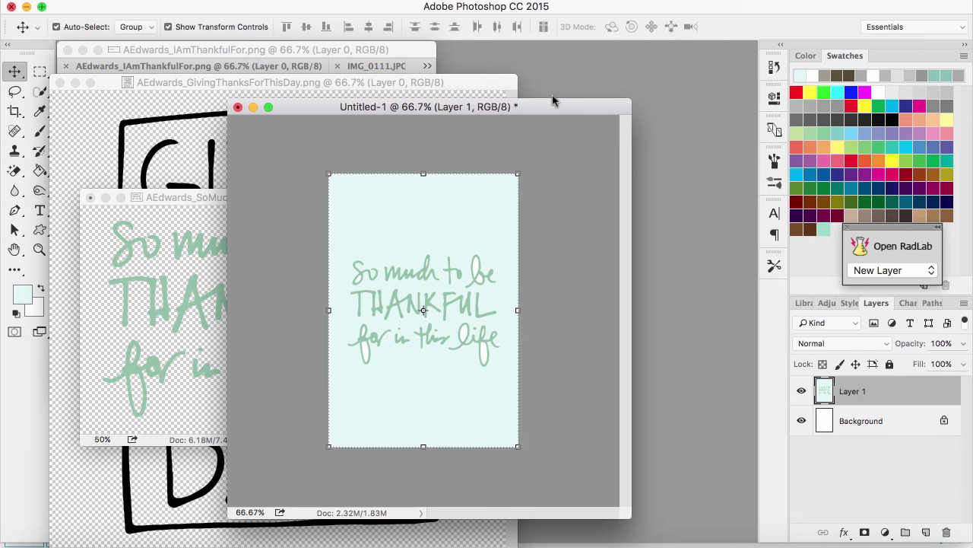
left_click(169, 1)
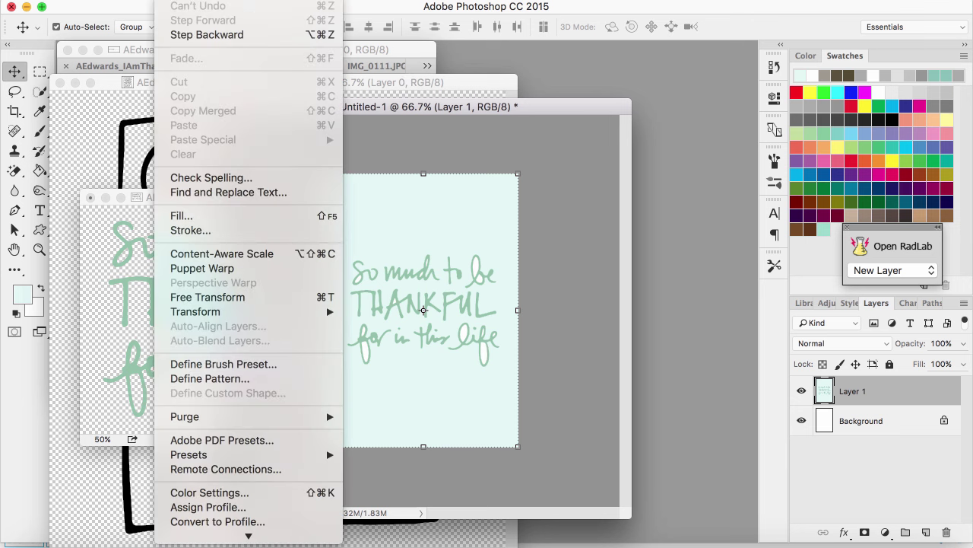
left_click(192, 35)
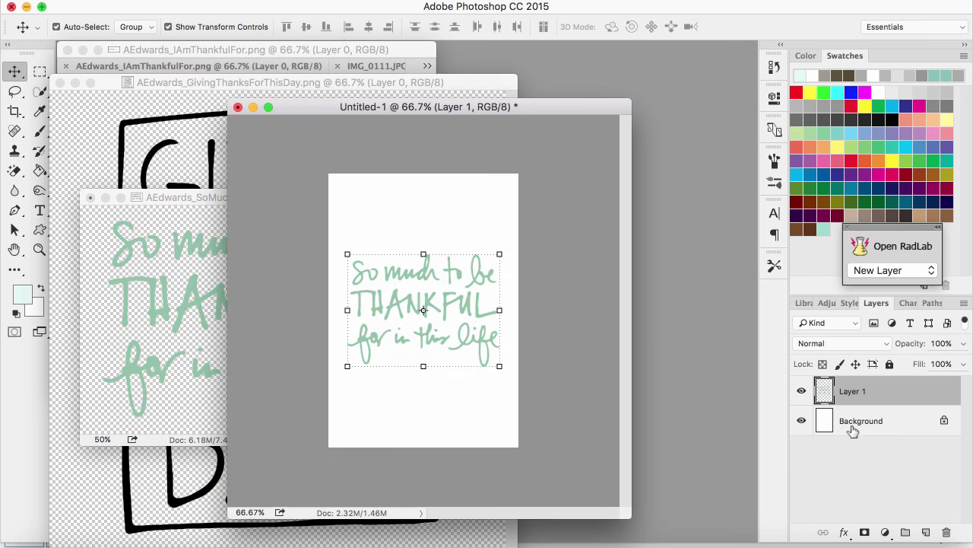
- Fill the Background layer of the card with the pale aqua foreground color
left_click(853, 426)
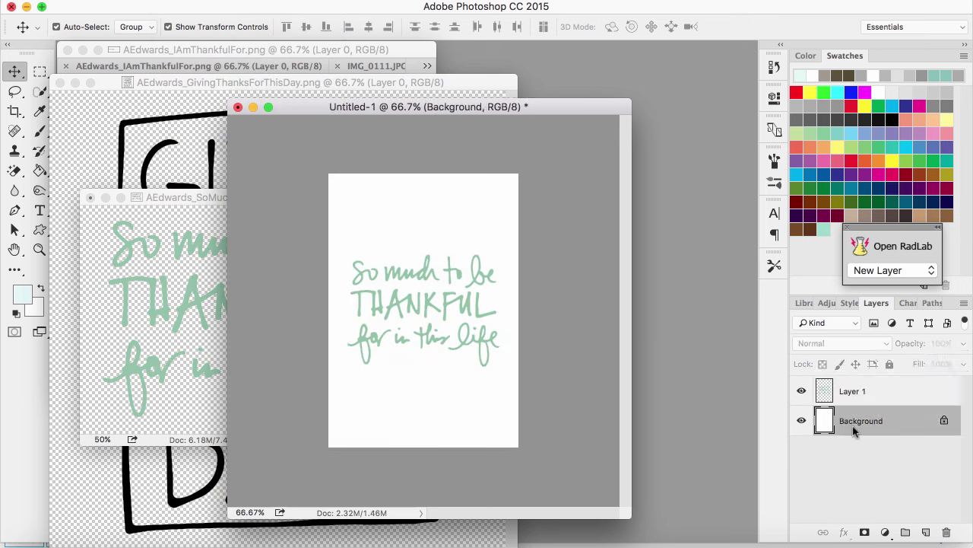
left_click(23, 293)
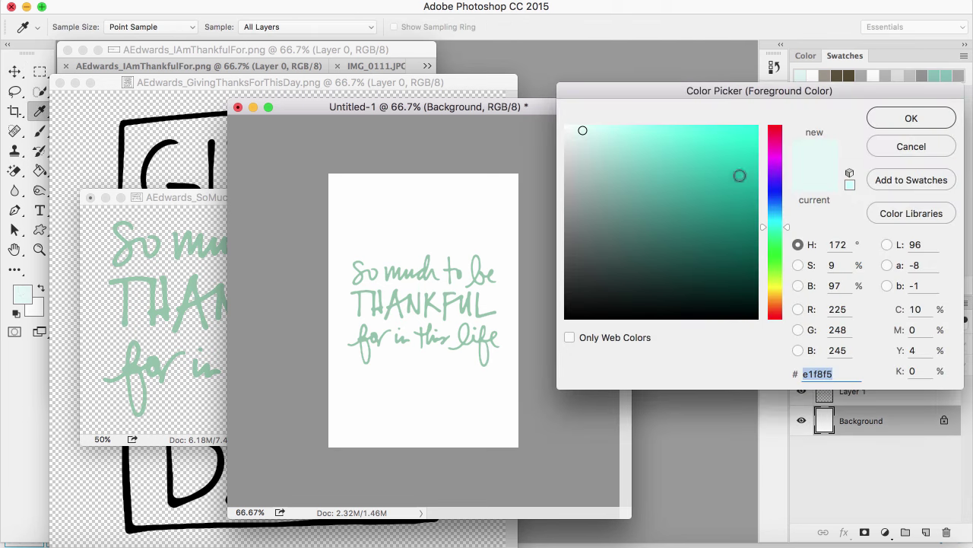
left_click(873, 146)
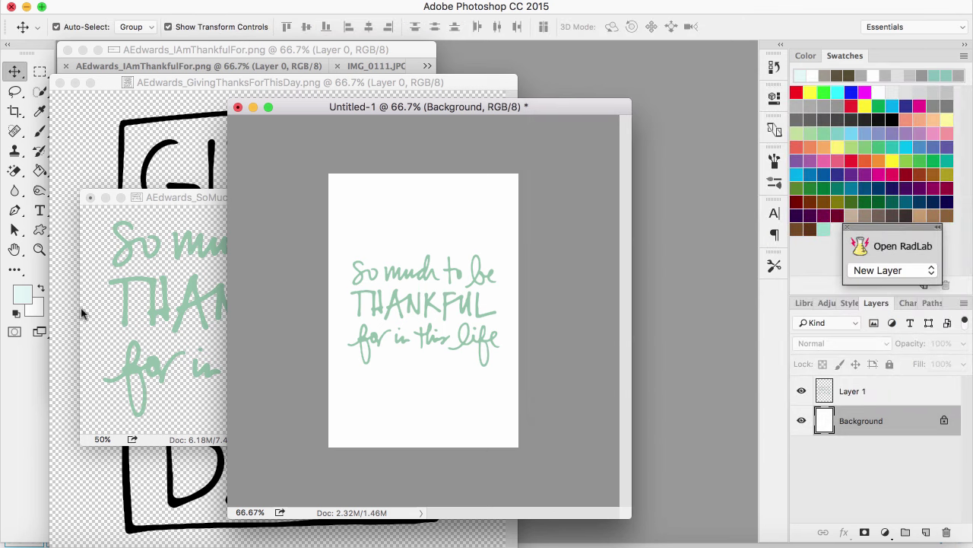
left_click(37, 173)
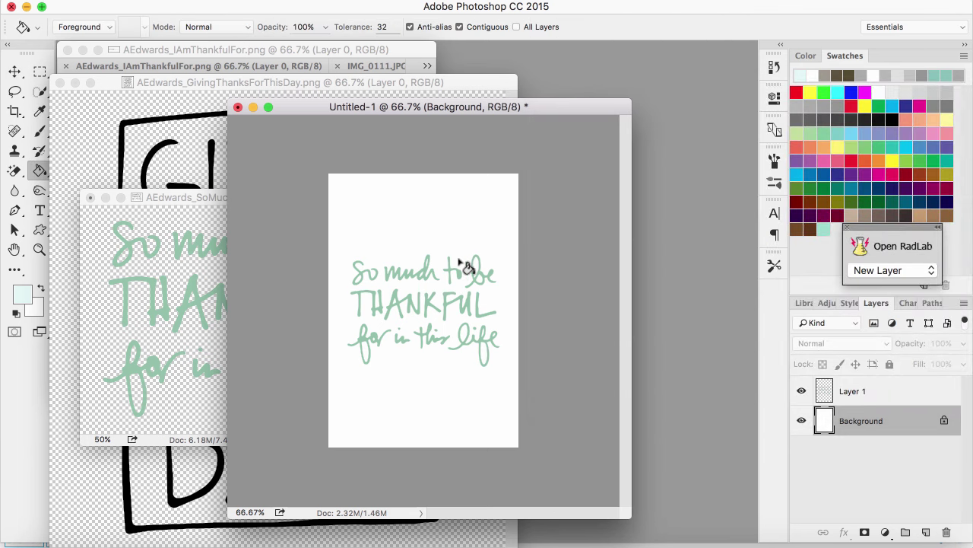
left_click(453, 235)
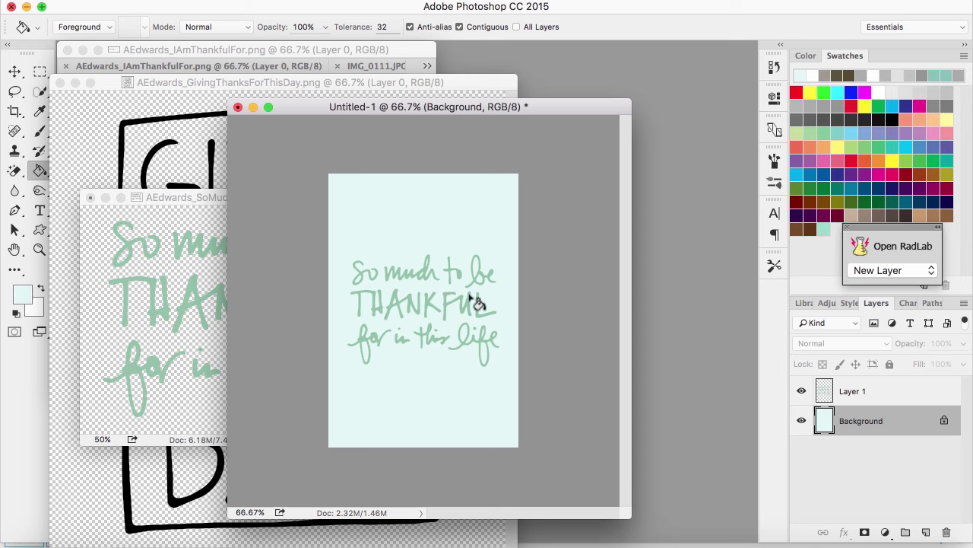
- Darken the word art on Layer 1 with a Hue/Saturation adjustment, setting lightness to -10
left_click(866, 394)
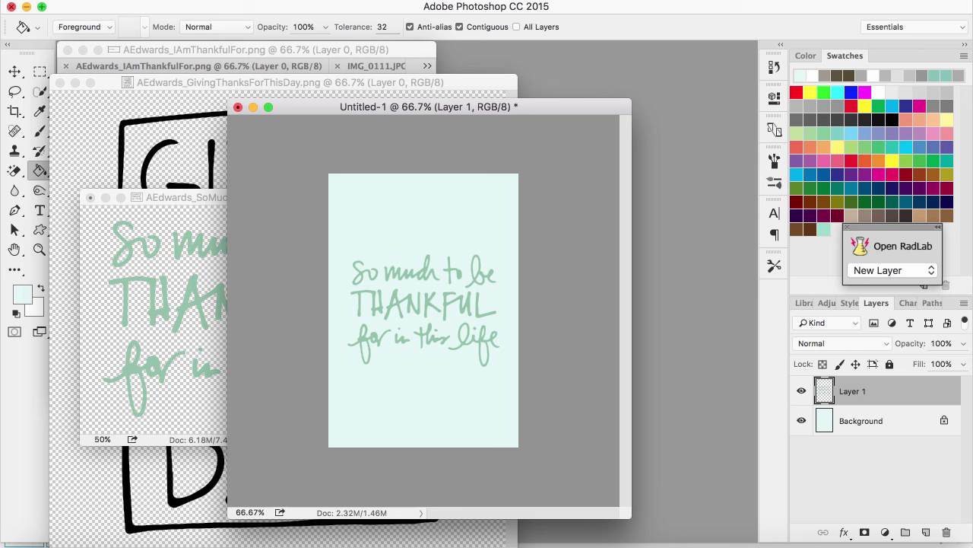
left_click(229, 0)
mouse_move(258, 0)
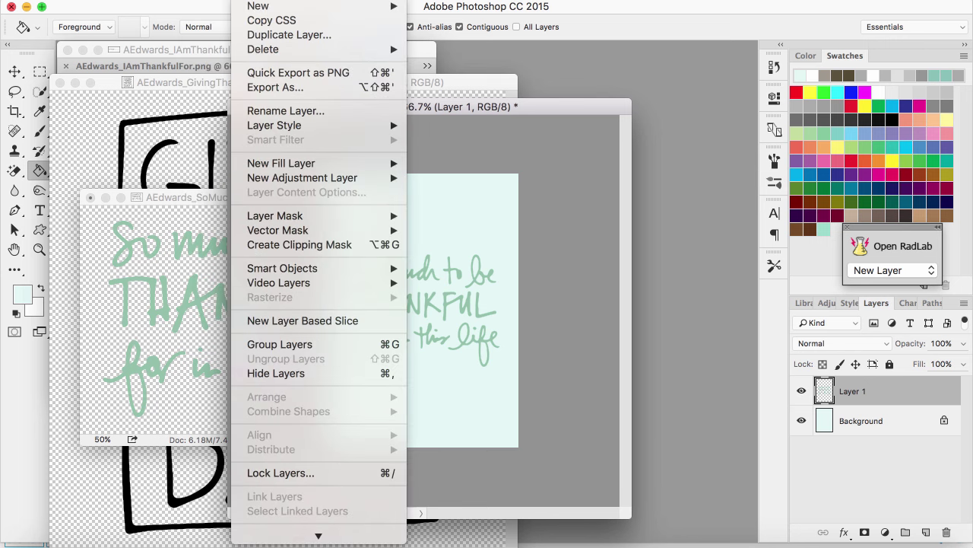
mouse_move(221, 0)
mouse_move(281, 29)
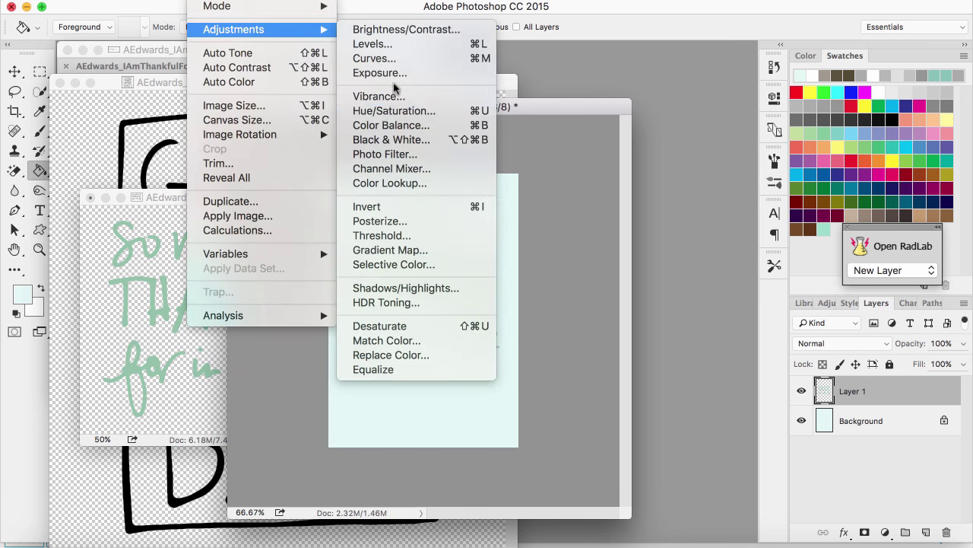
left_click(401, 112)
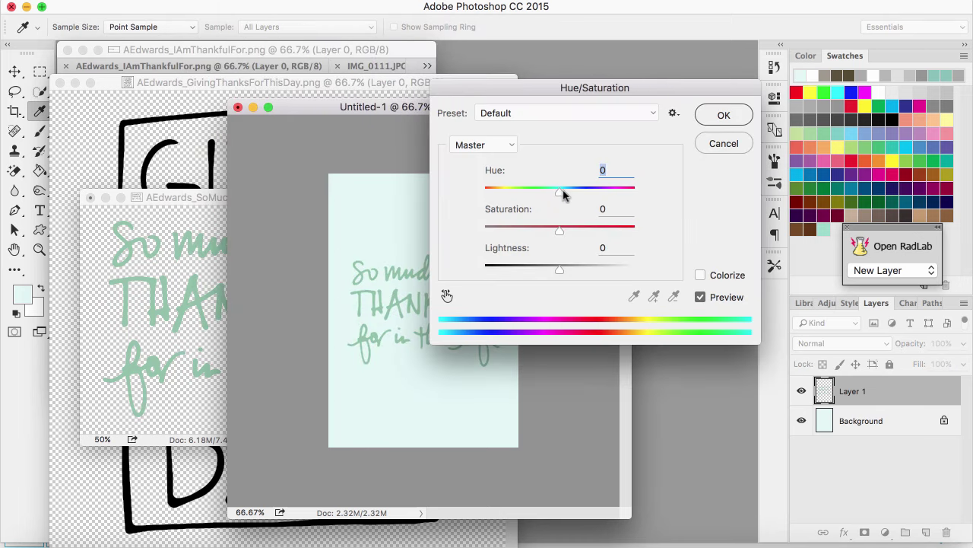
left_click_drag(559, 270, 552, 276)
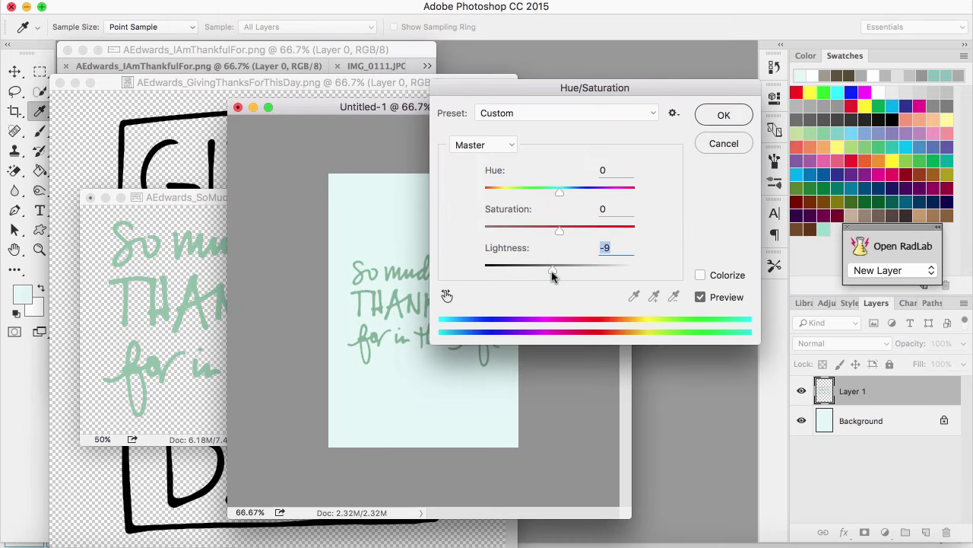
left_click_drag(609, 76, 721, 61)
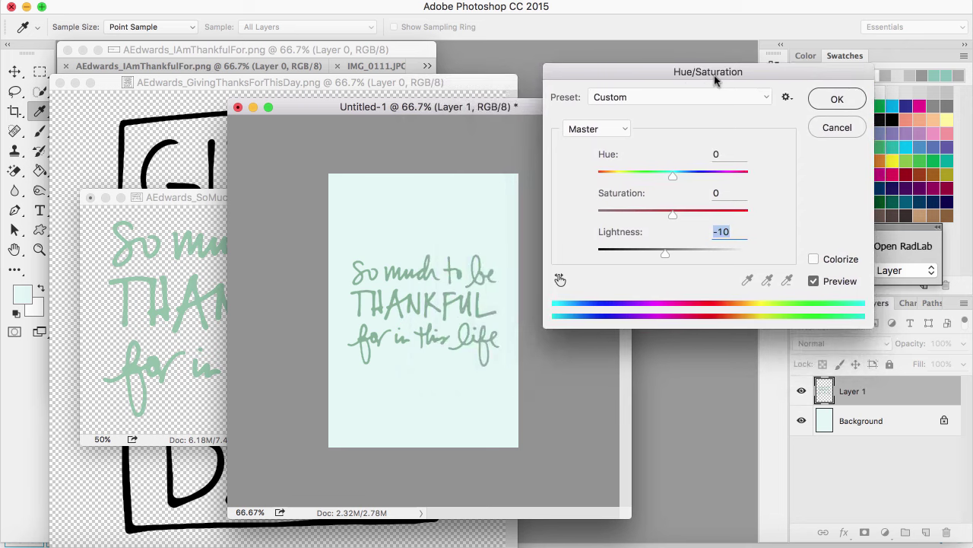
left_click(836, 99)
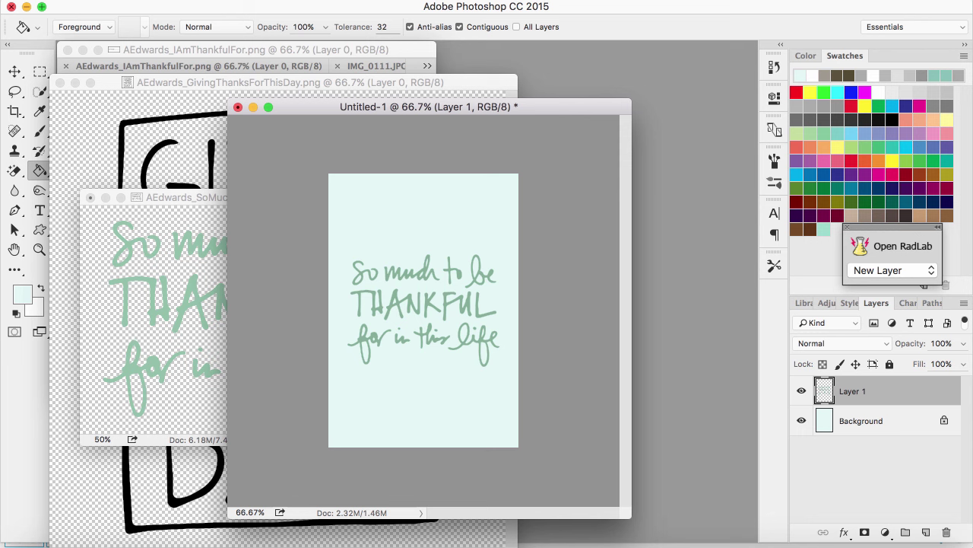
- Create another blank white document, 2.5 x 3.6 inches at 300 pixels/inch, and float it in its own window at 66.7% zoom
left_click(148, 8)
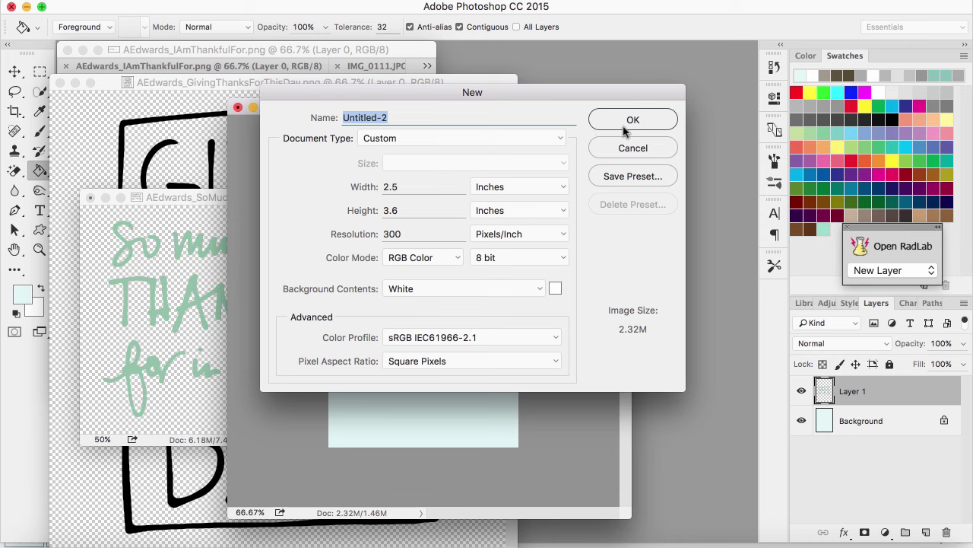
left_click(625, 121)
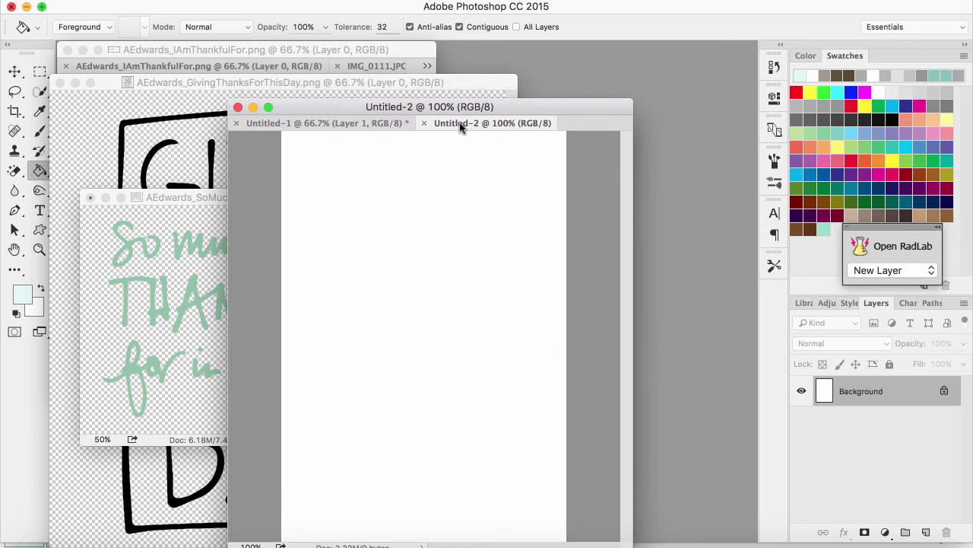
left_click_drag(542, 126, 479, 212)
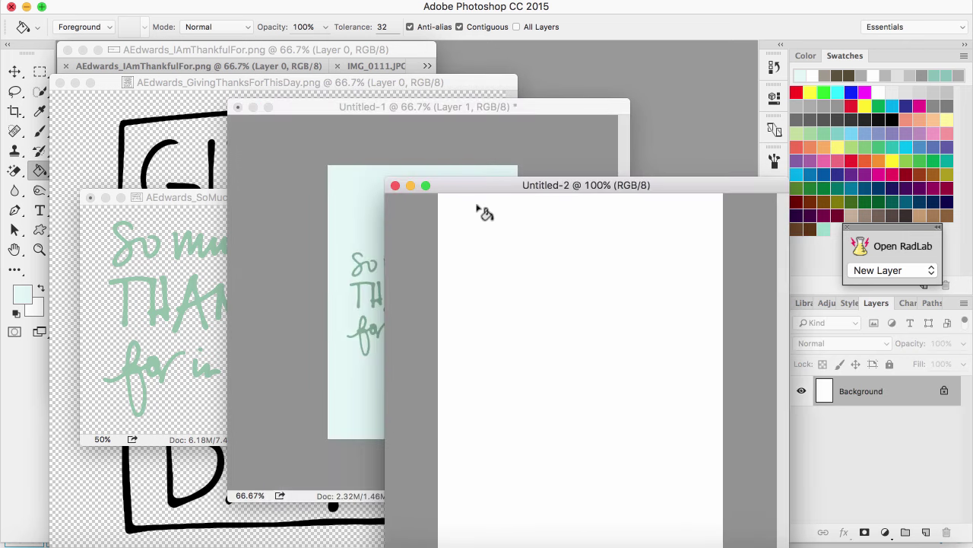
key("super+minus")
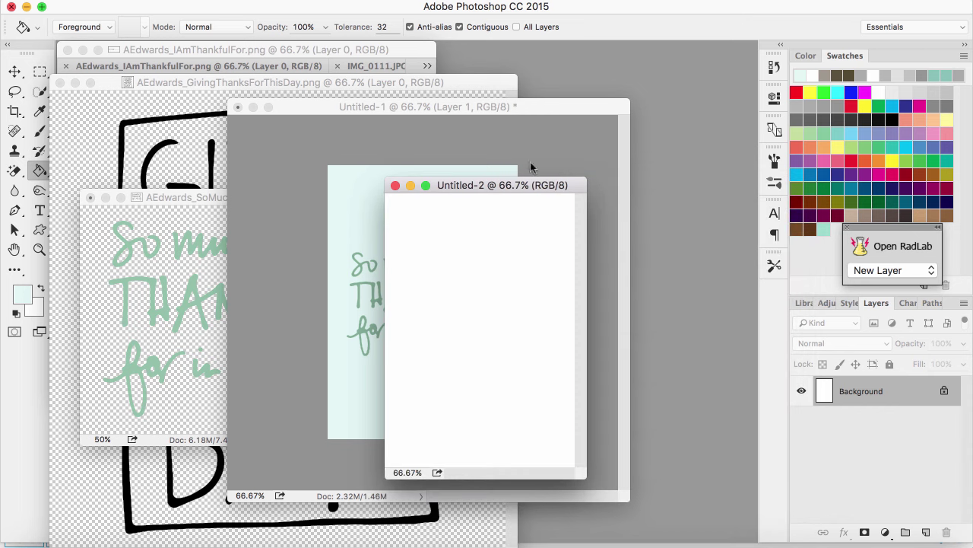
left_click_drag(527, 190, 515, 155)
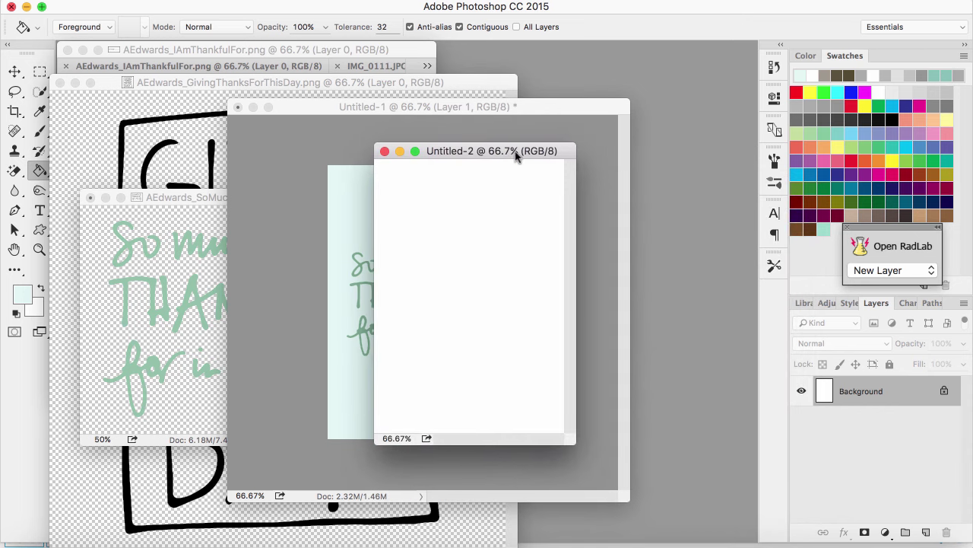
- Separate IMG_0111.JPG into its own window and minimize it along with the GivingThanksForThisDay, IAmThankfulFor and SoMuchToBeThankfulFor windows
left_click(156, 84)
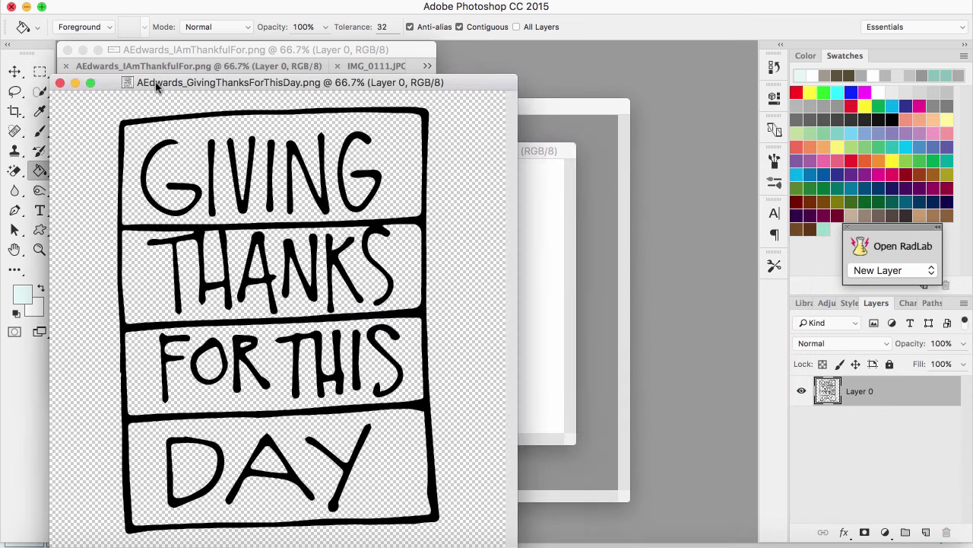
left_click(76, 82)
left_click(144, 147)
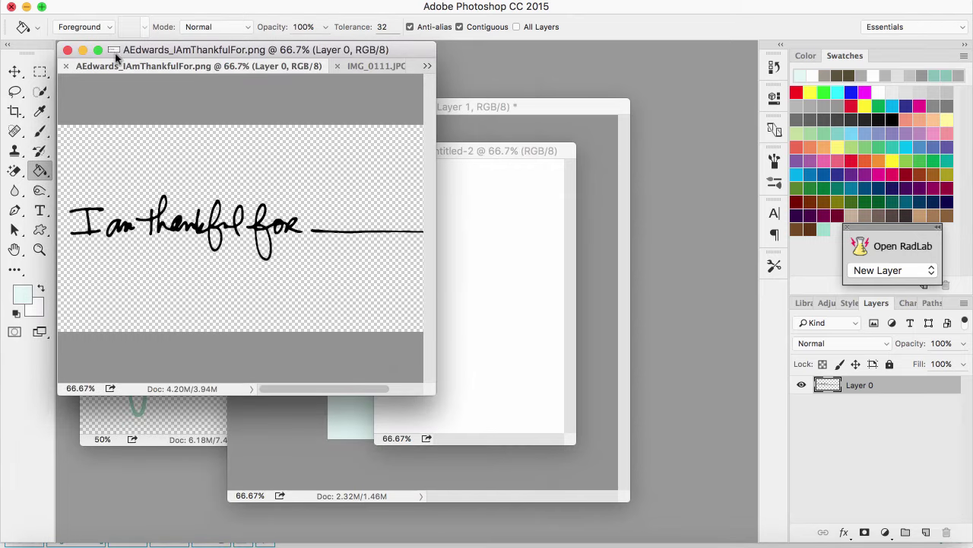
left_click_drag(378, 64, 248, 152)
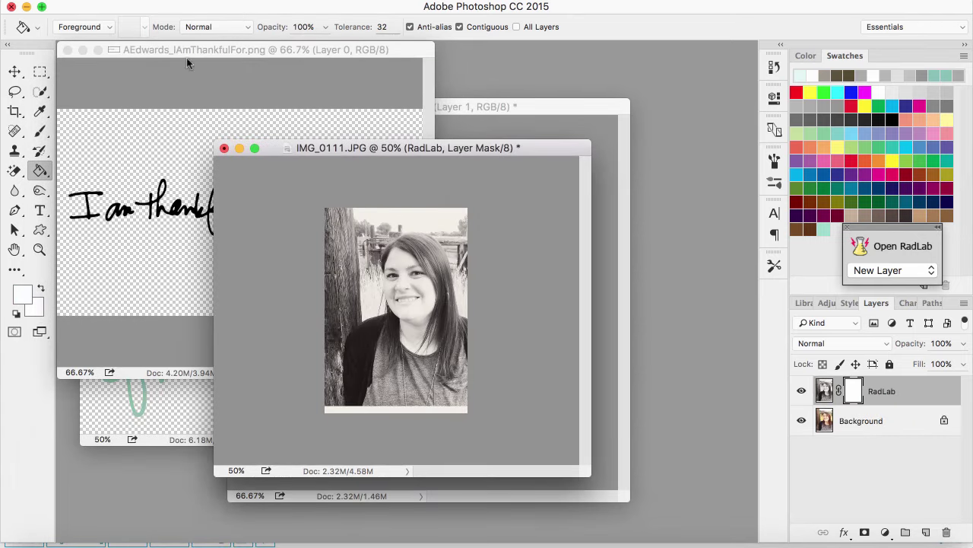
left_click(83, 49)
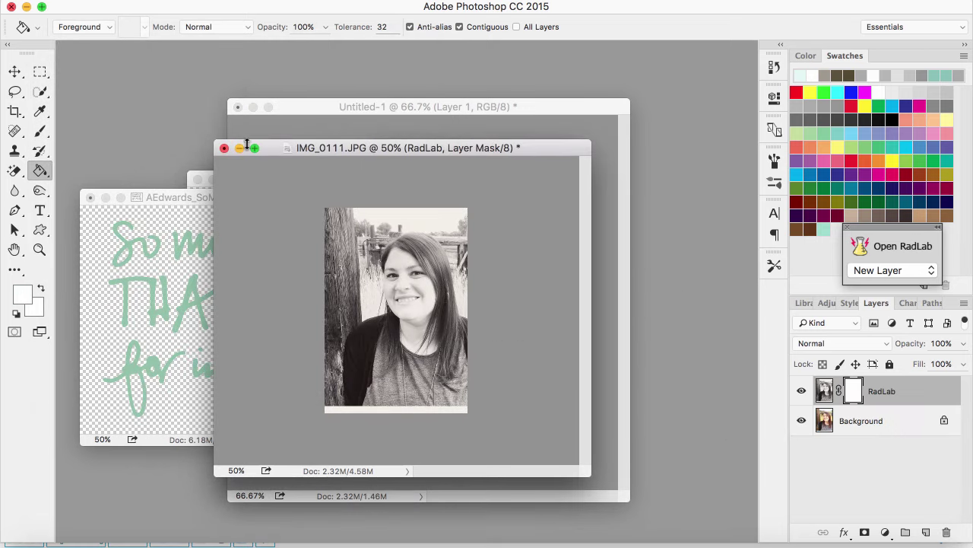
left_click(240, 149)
left_click(105, 197)
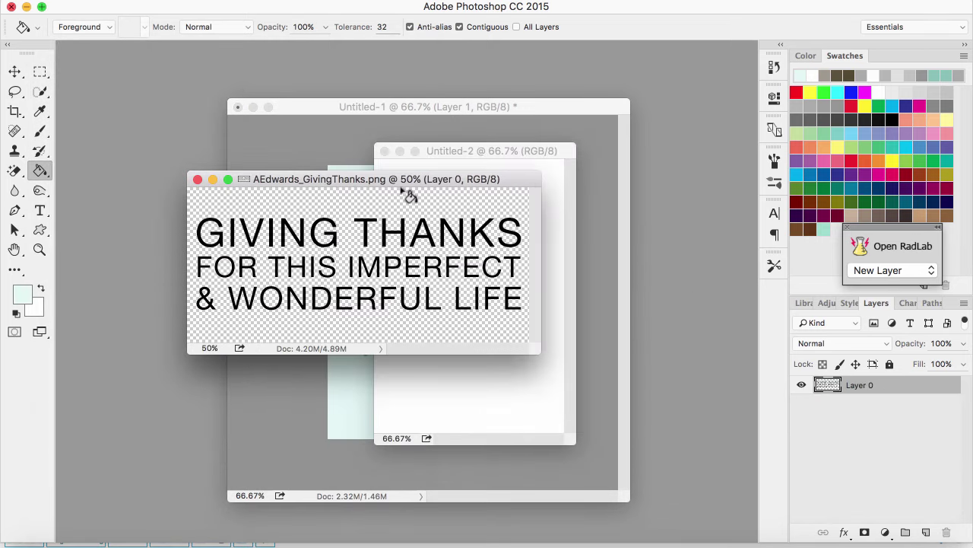
- Copy the word art from AEdwards_GivingThanks.png onto the blank Untitled-2 card as a new layer
left_click_drag(484, 175, 521, 85)
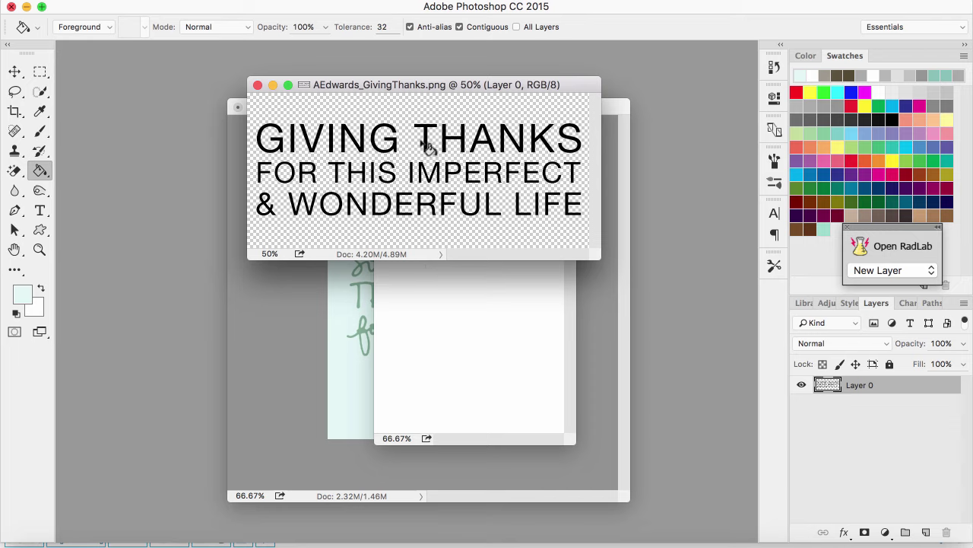
left_click(15, 71)
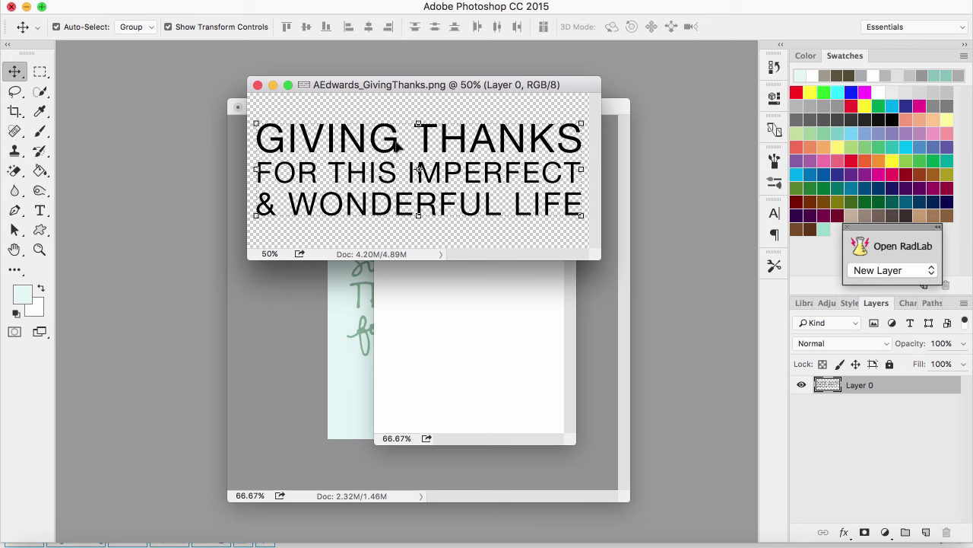
left_click_drag(397, 147, 454, 311)
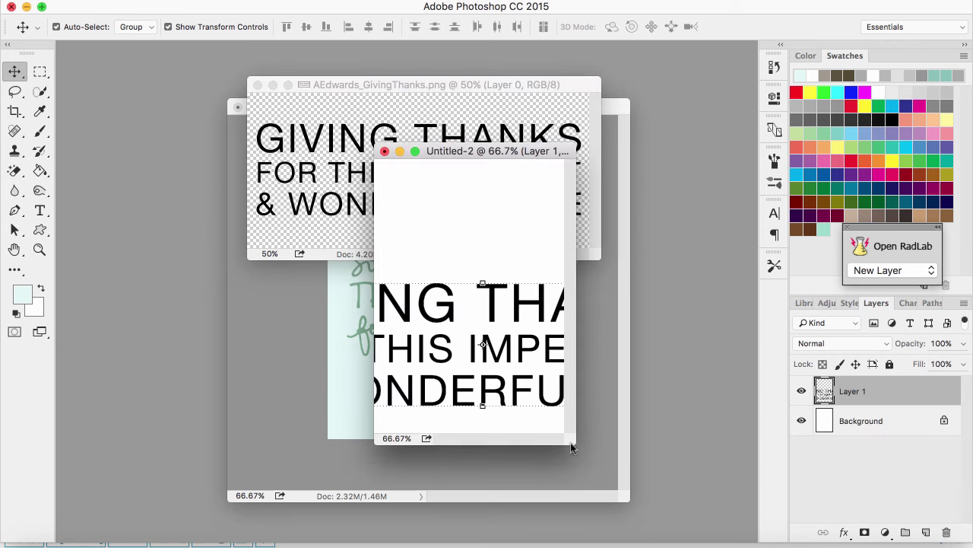
- Enlarge the Untitled-2 window and scale the word art to about 36.6% so it fits within the card's width
left_click_drag(586, 446, 741, 528)
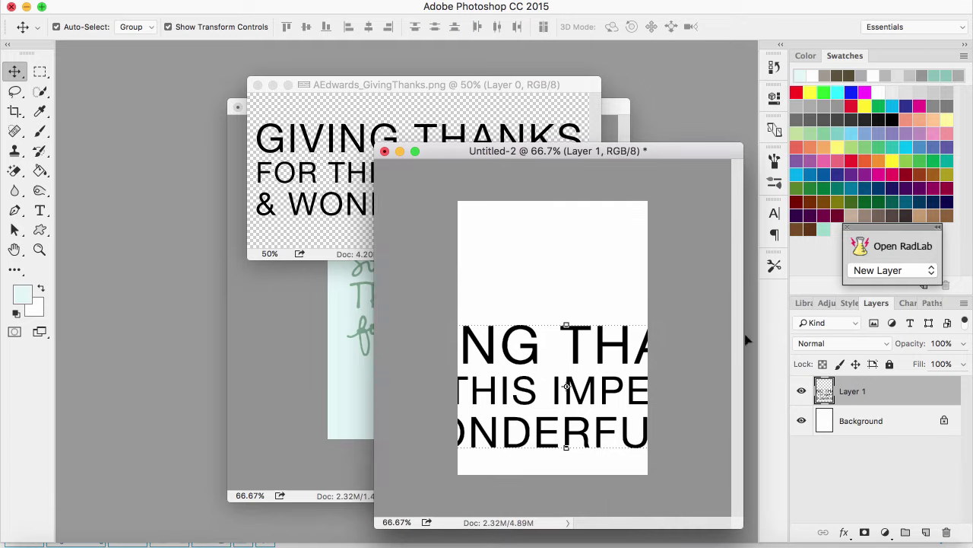
left_click_drag(378, 142, 261, 104)
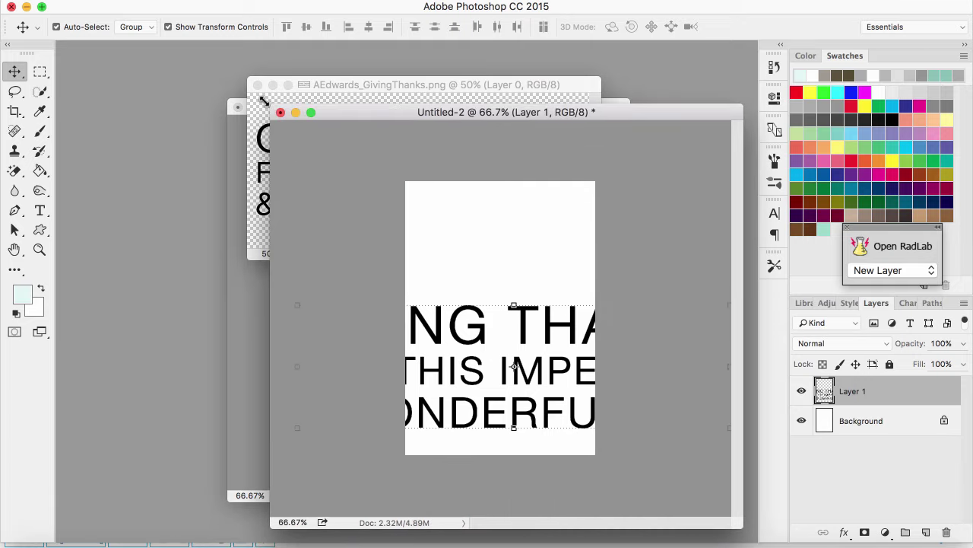
left_click_drag(293, 304, 473, 247)
left_click_drag(636, 232, 583, 248)
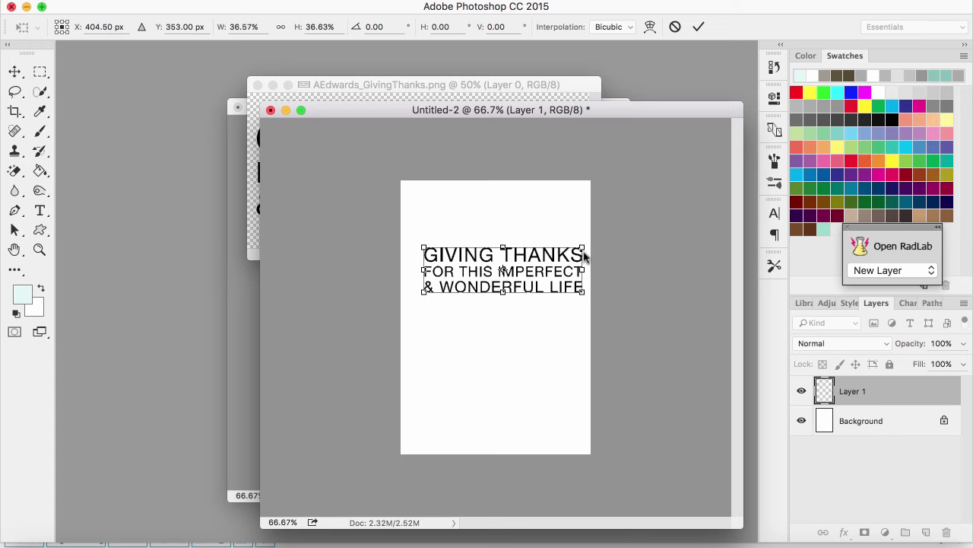
left_click(699, 27)
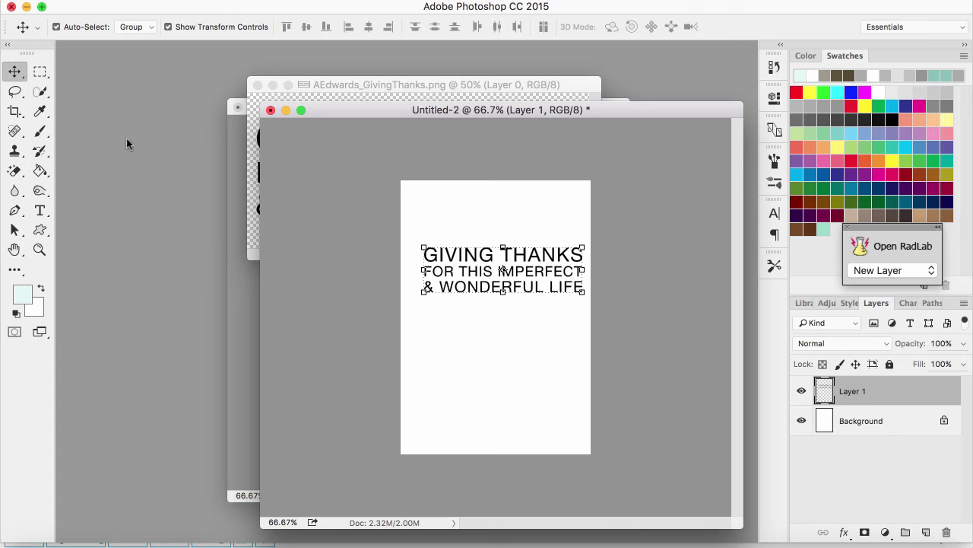
- Try the word art near the card's upper edge, and place it about two-thirds of the way down, centered horizontally
left_click_drag(537, 282, 526, 229)
left_click(660, 284)
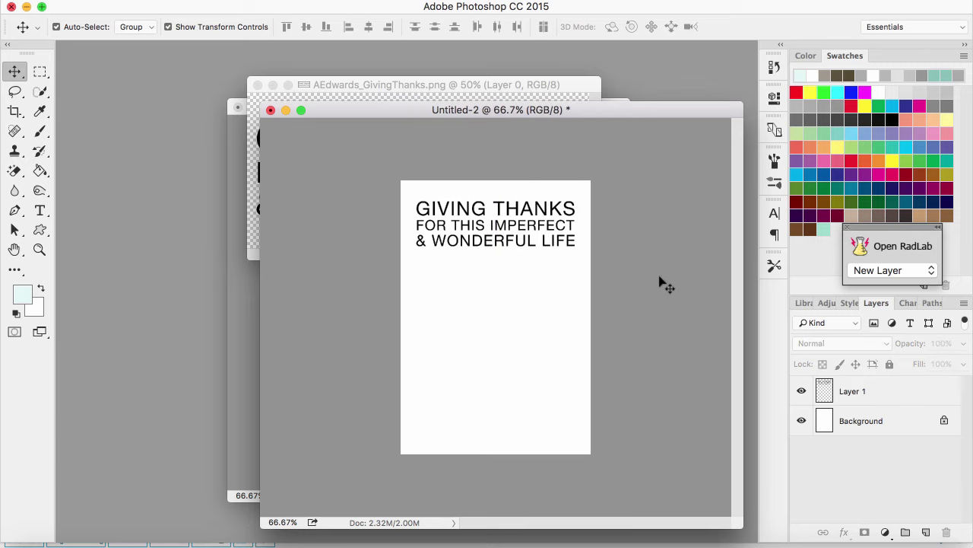
left_click(533, 226)
left_click_drag(514, 233, 513, 366)
left_click(642, 340)
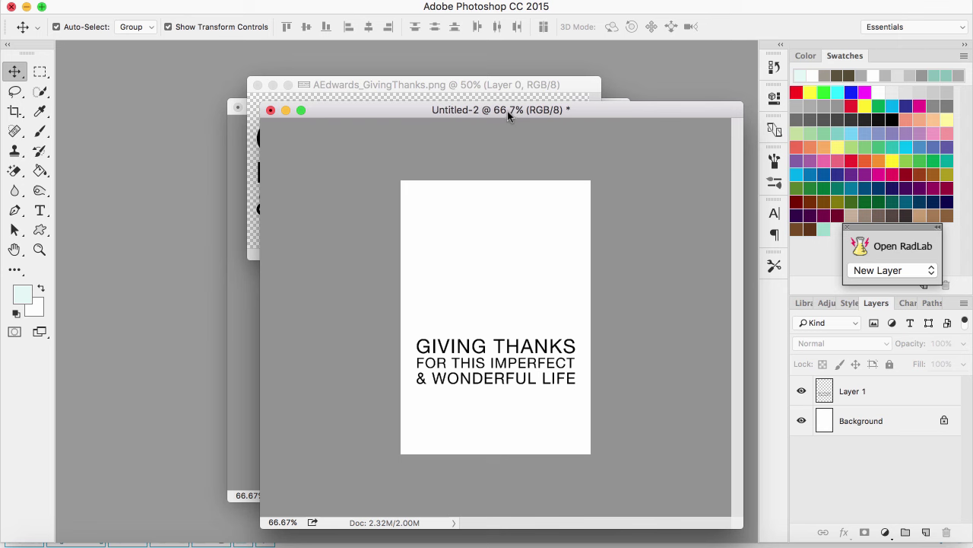
- Lighten the black word art on Layer 1 to gray with a Hue/Saturation adjustment, raising lightness to +63
left_click_drag(507, 111, 544, 79)
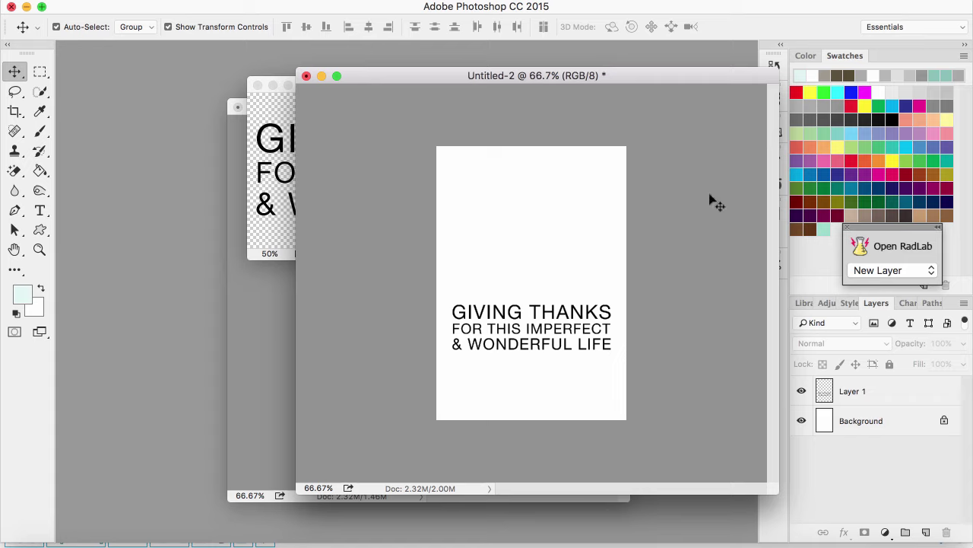
left_click(582, 323)
left_click(214, 2)
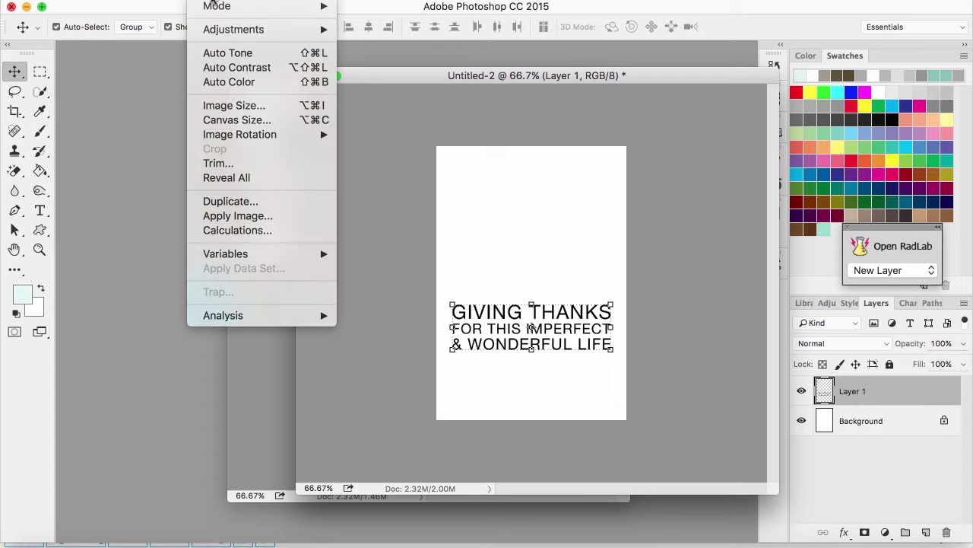
mouse_move(225, 30)
left_click(393, 111)
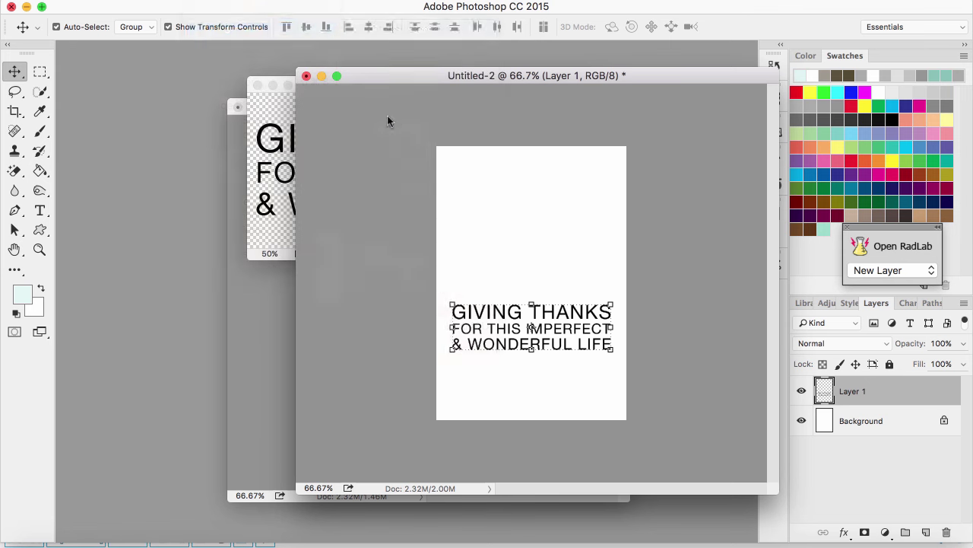
left_click_drag(673, 254, 721, 256)
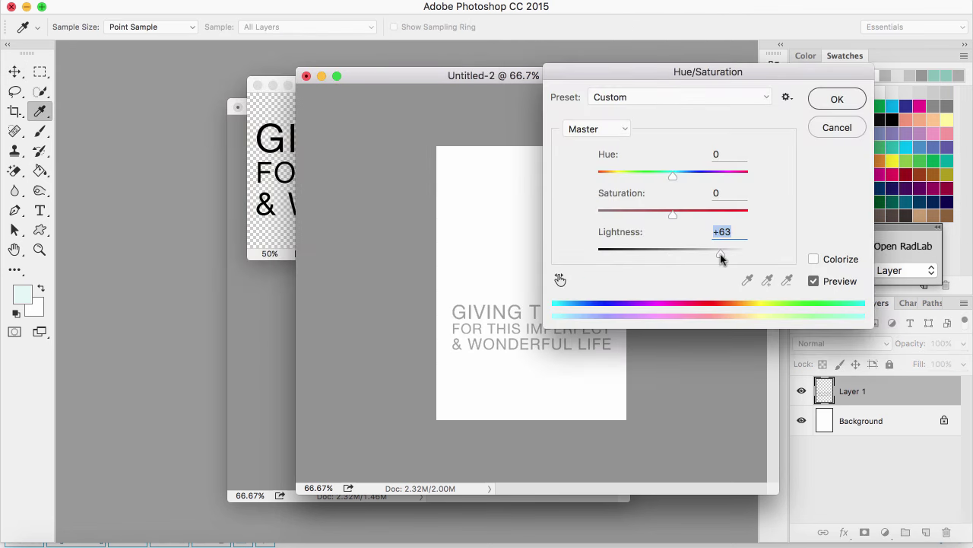